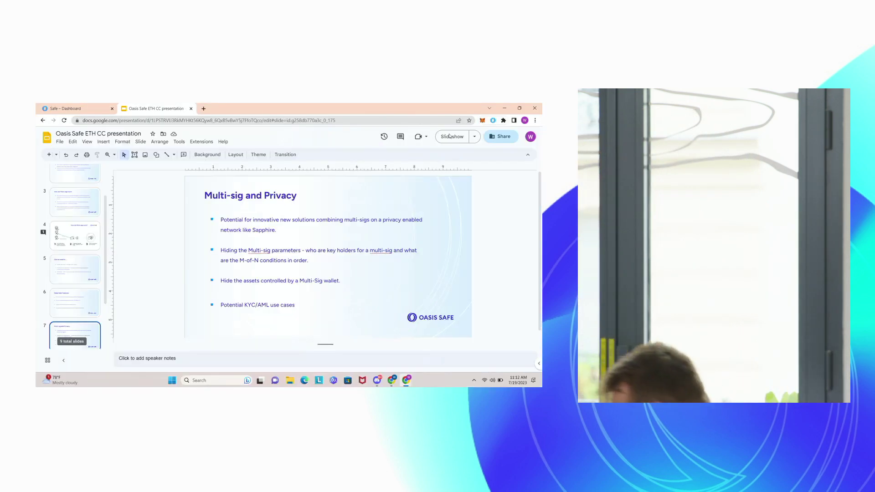
Step: Switch to the Oasis Safe dashboard, disconnect the MetaMask wallet and return to the welcome page
{"action": "key", "text": "ctrl+shift+Tab"}
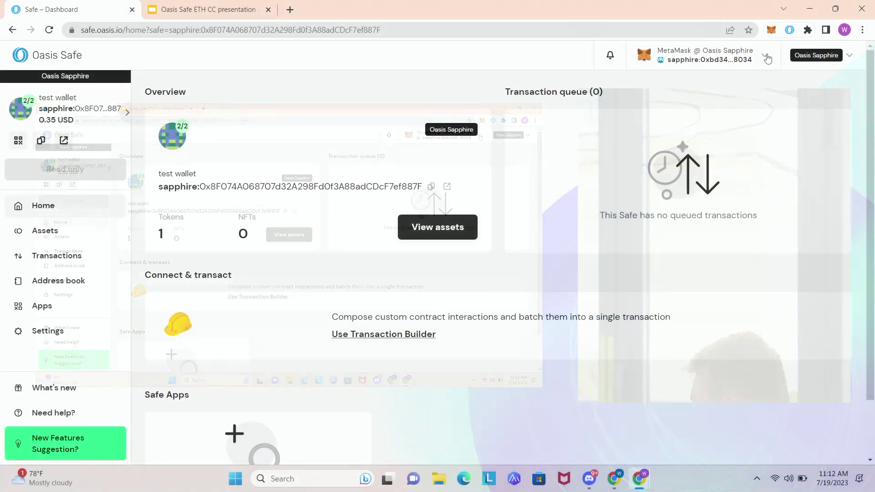
{"action": "left_click", "coordinate": [767, 58]}
{"action": "left_click", "coordinate": [704, 228]}
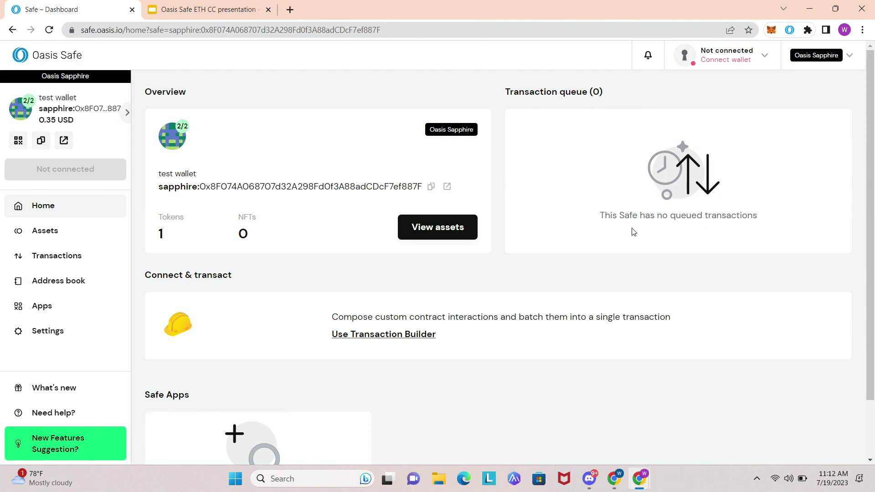
{"action": "left_click", "coordinate": [49, 30]}
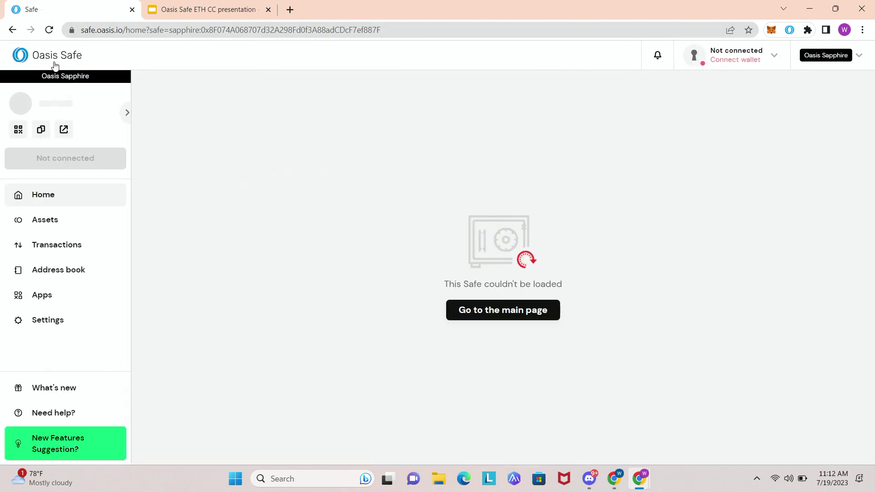
{"action": "left_click", "coordinate": [53, 57]}
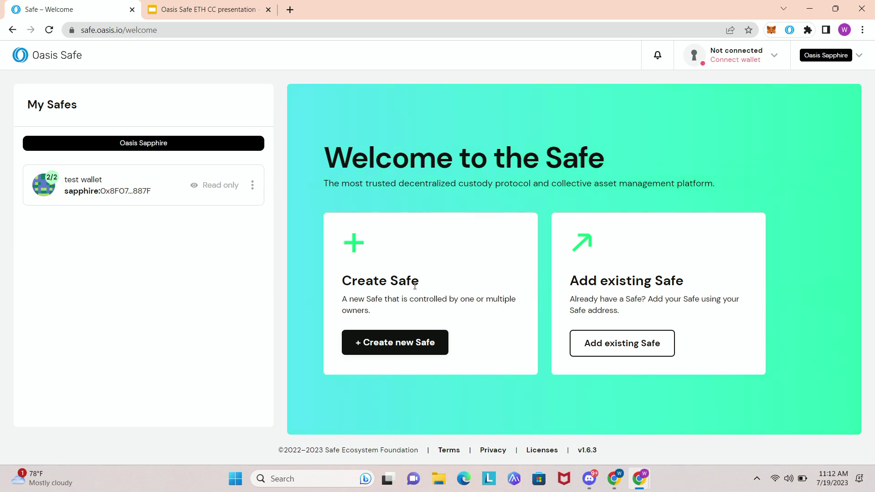
Step: Start creating a new Safe and connect MetaMask as the wallet paying the network fees
{"action": "left_click", "coordinate": [417, 346]}
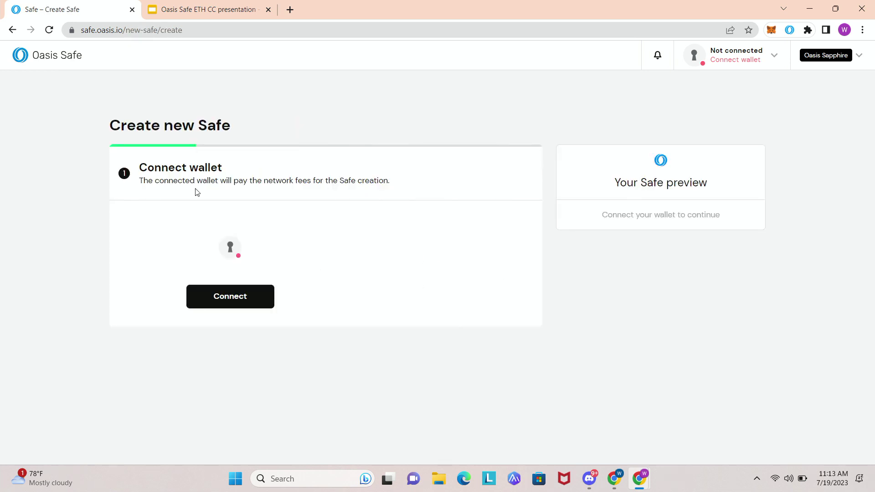
{"action": "left_click", "coordinate": [230, 296]}
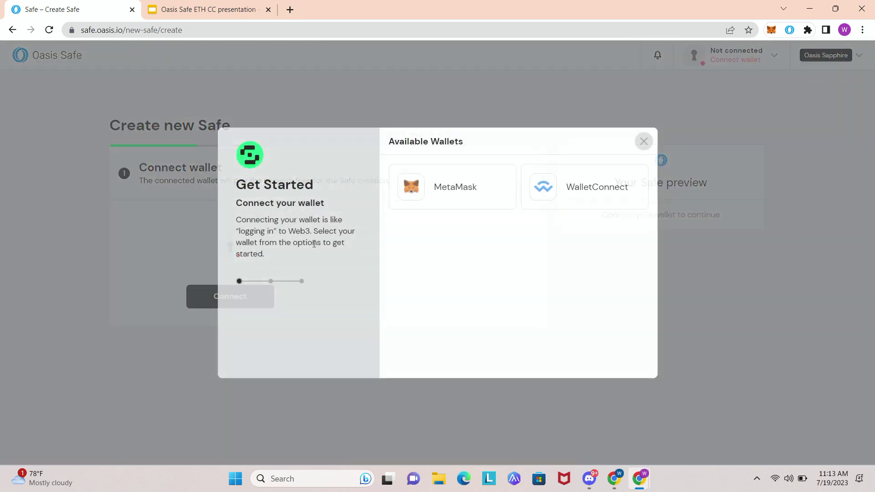
{"action": "left_click", "coordinate": [430, 176]}
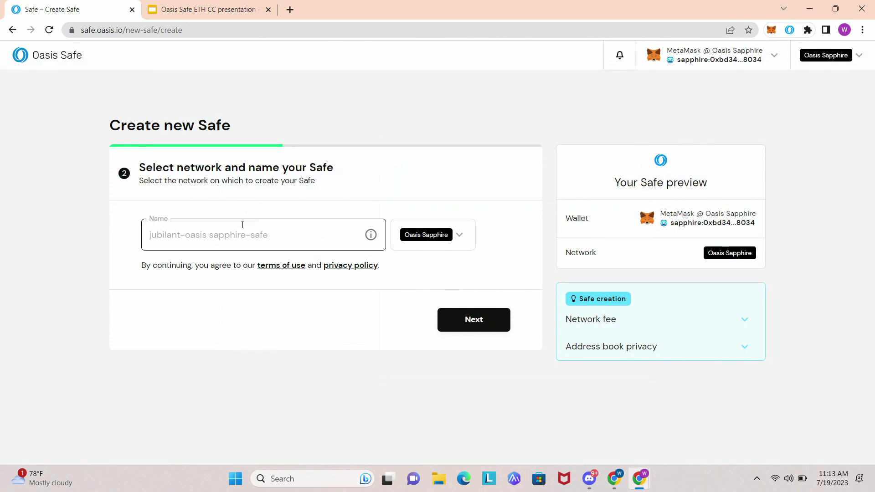
Step: Name the new Safe "test wallet 3" on the Oasis Sapphire network and continue to the owners setup
{"action": "left_click", "coordinate": [243, 225]}
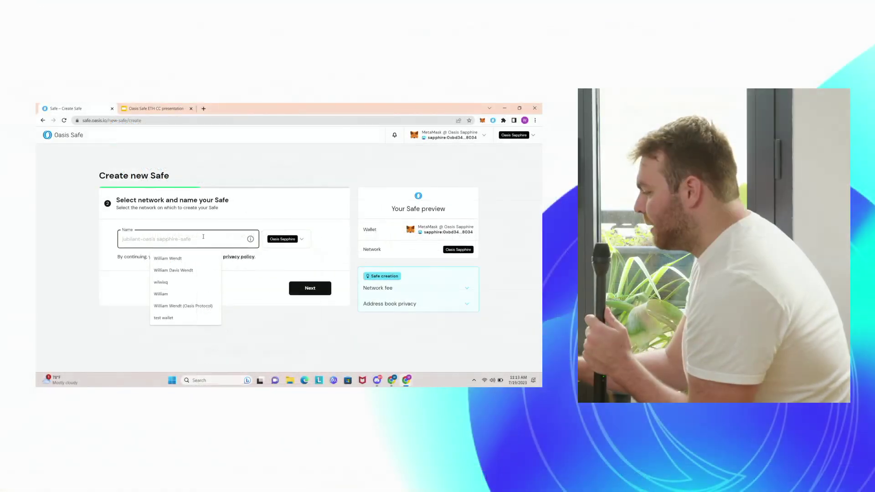
{"action": "type", "text": "tes"}
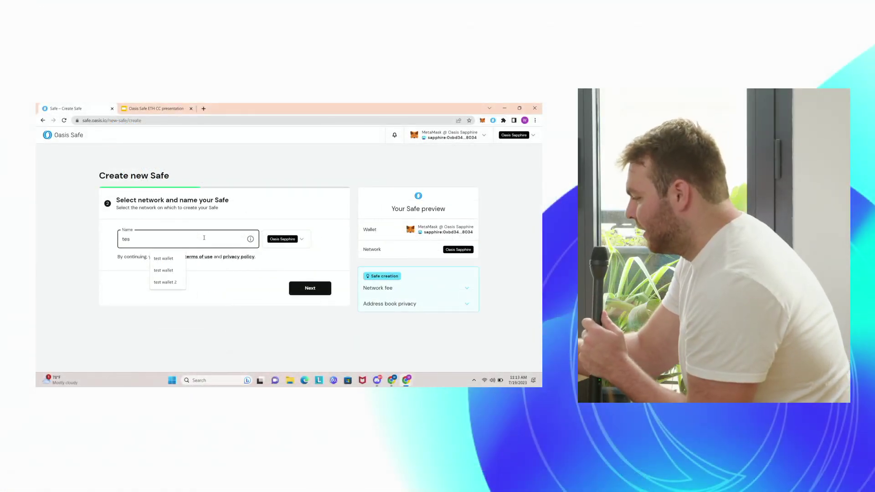
{"action": "type", "text": "t wa"}
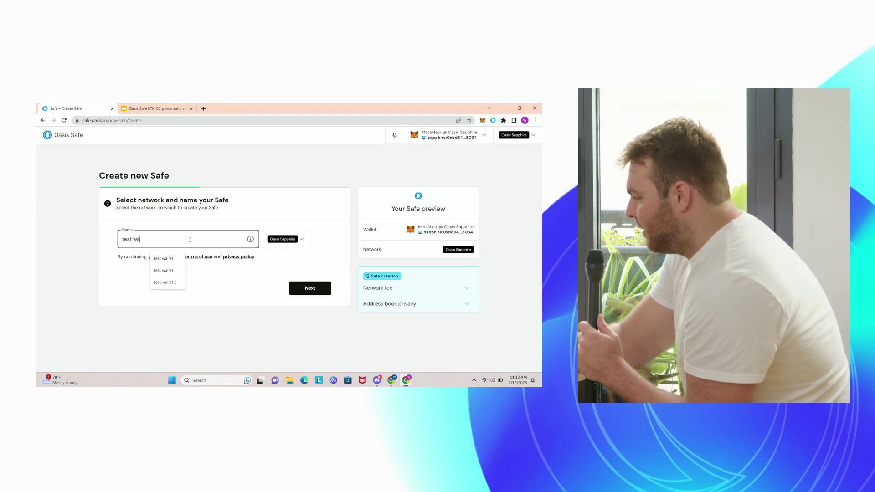
{"action": "type", "text": "llet"}
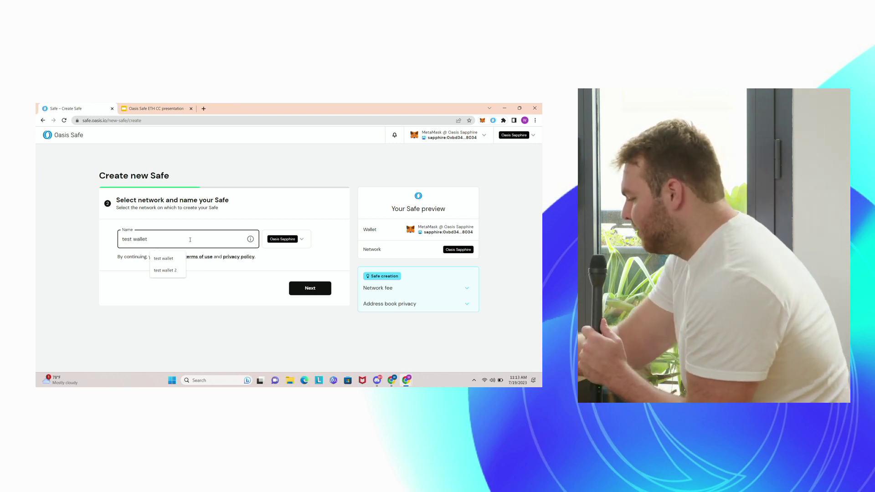
{"action": "type", "text": " 3"}
{"action": "left_click", "coordinate": [308, 290]}
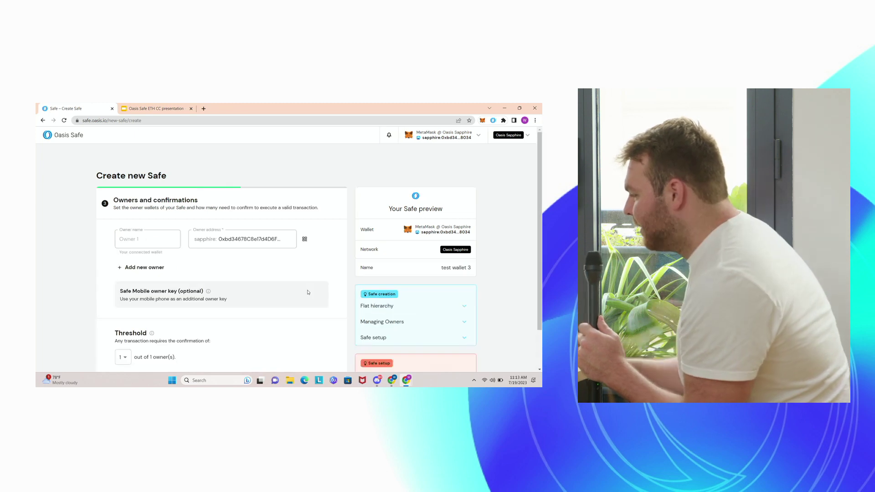
Step: Name the first owner EGM and add a second owner named OEW with the saved OEW address
{"action": "left_click", "coordinate": [142, 242]}
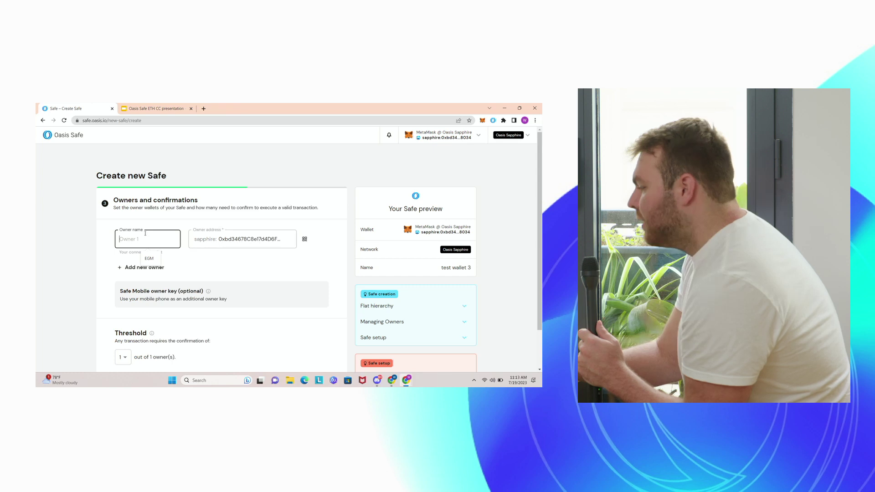
{"action": "left_click", "coordinate": [149, 258]}
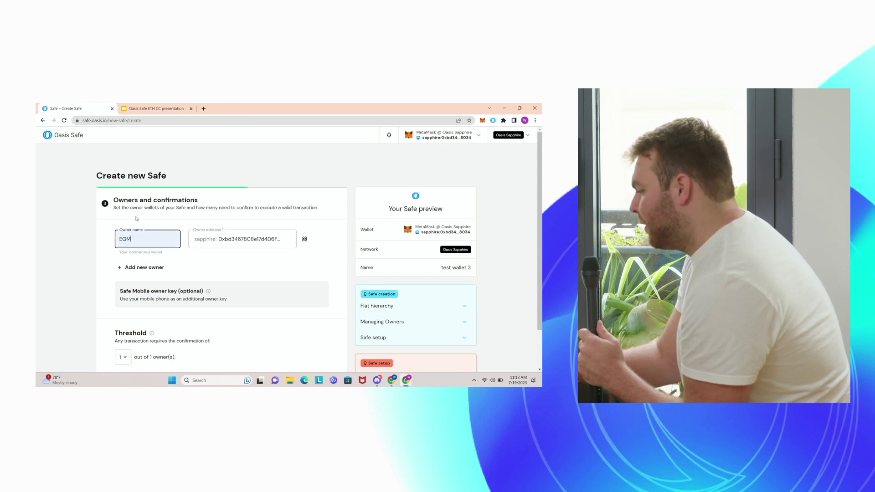
{"action": "left_click", "coordinate": [126, 273]}
{"action": "left_click", "coordinate": [152, 269]}
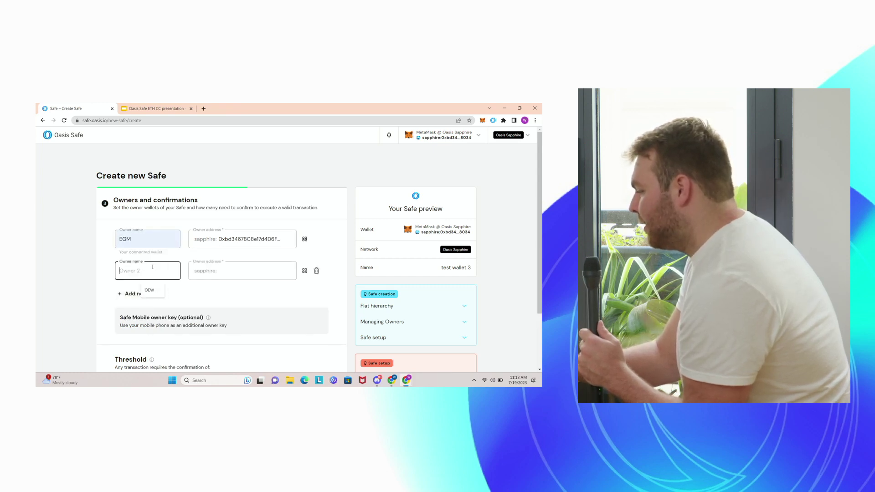
{"action": "left_click", "coordinate": [155, 290]}
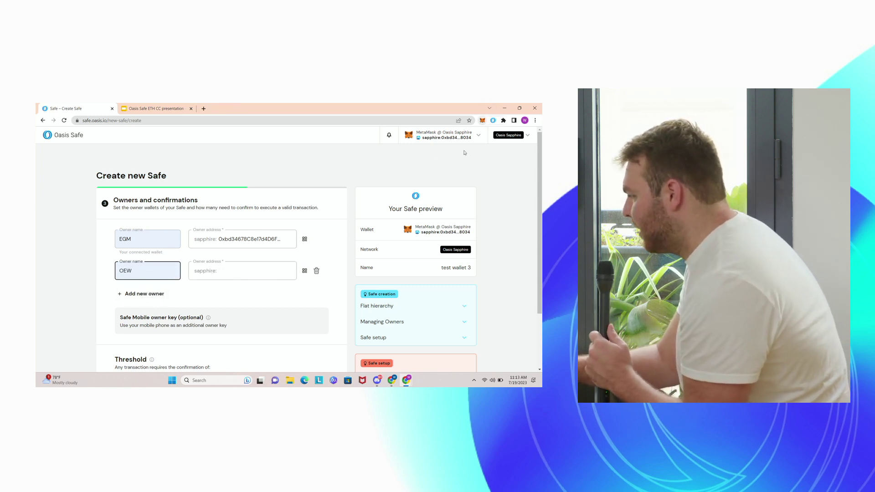
{"action": "left_click", "coordinate": [236, 273]}
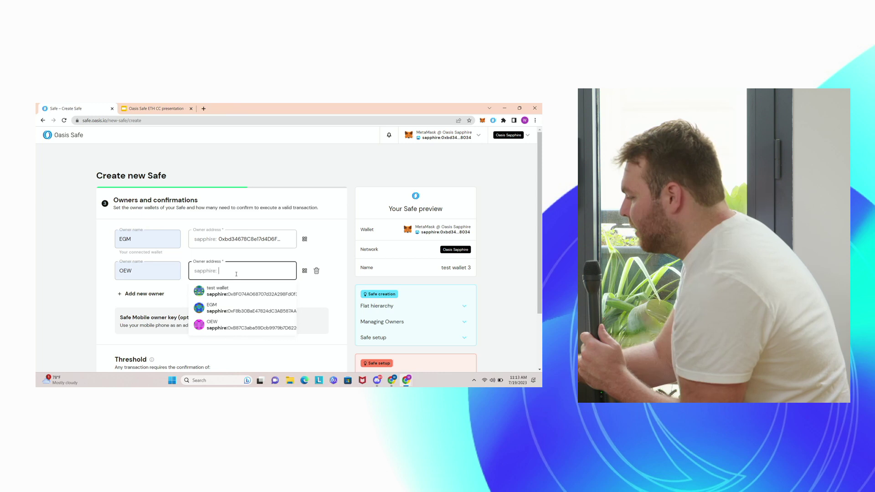
{"action": "left_click", "coordinate": [230, 327]}
Step: Replace the first owner's address with the EGM wallet address
{"action": "left_click", "coordinate": [232, 245]}
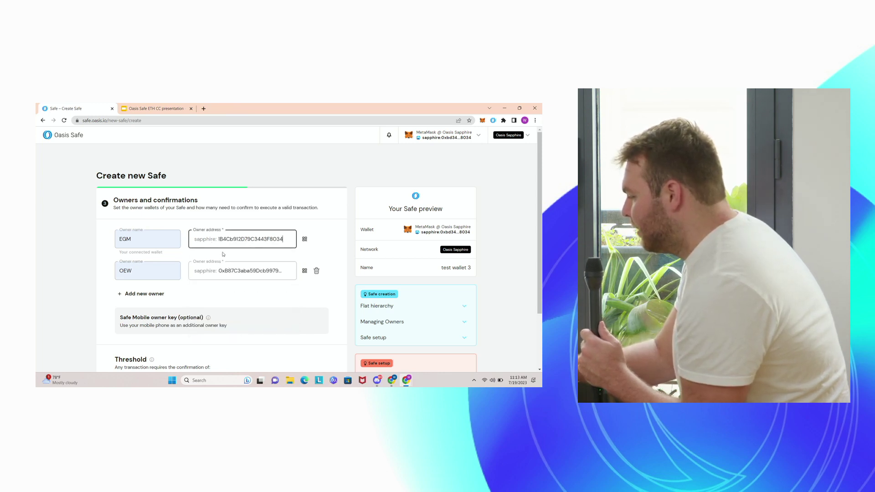
{"action": "key", "text": "ctrl+a"}
{"action": "key", "text": "ctrl+v"}
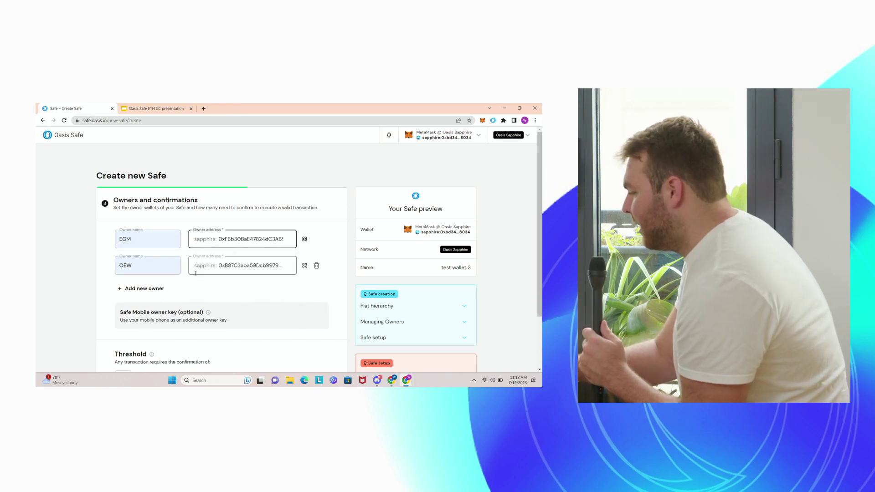
Step: Set the confirmation threshold to 2 out of 2 owners and proceed to the review
{"action": "scroll", "coordinate": [179, 295], "scroll_direction": "down", "scroll_amount": 3}
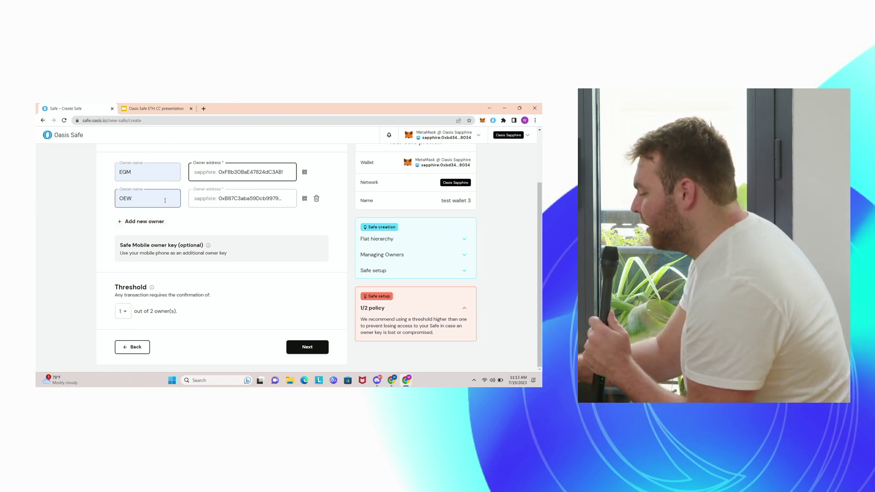
{"action": "left_click", "coordinate": [129, 315]}
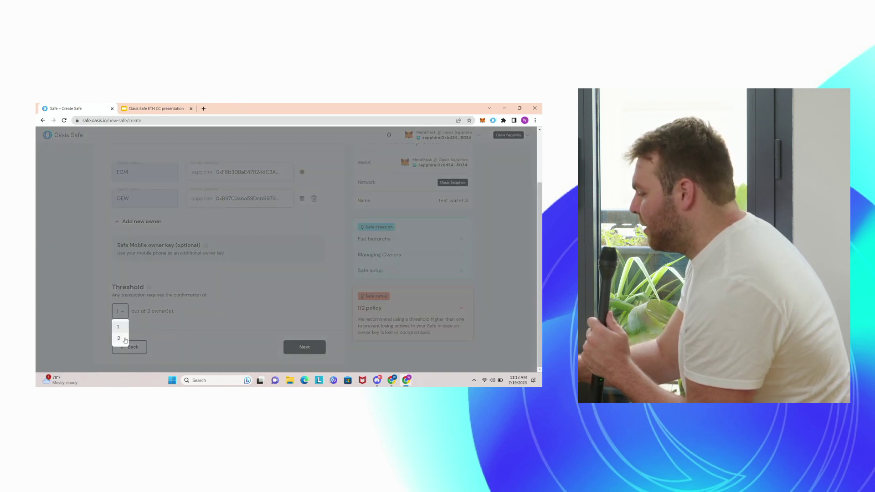
{"action": "left_click", "coordinate": [120, 338]}
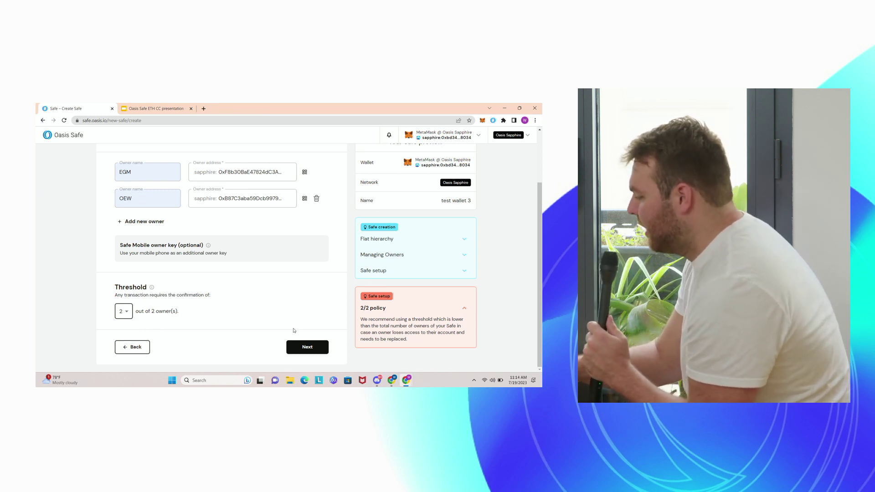
{"action": "left_click", "coordinate": [317, 351]}
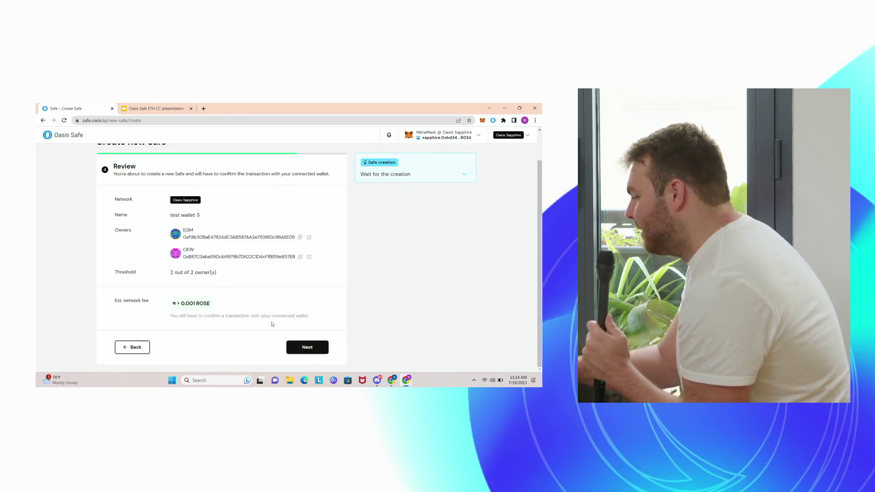
Step: Submit the Safe creation and inspect the fee details of its pending Create Proxy With Nonce transaction in MetaMask
{"action": "left_click", "coordinate": [314, 351]}
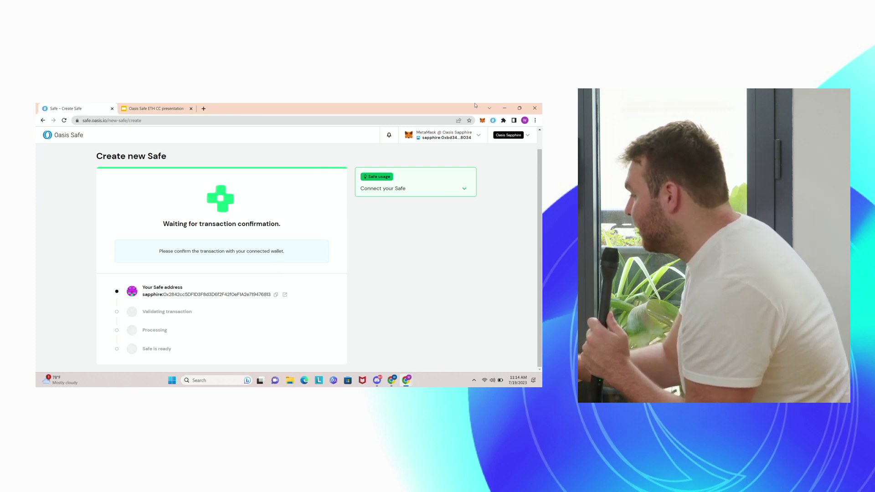
{"action": "left_click", "coordinate": [424, 186]}
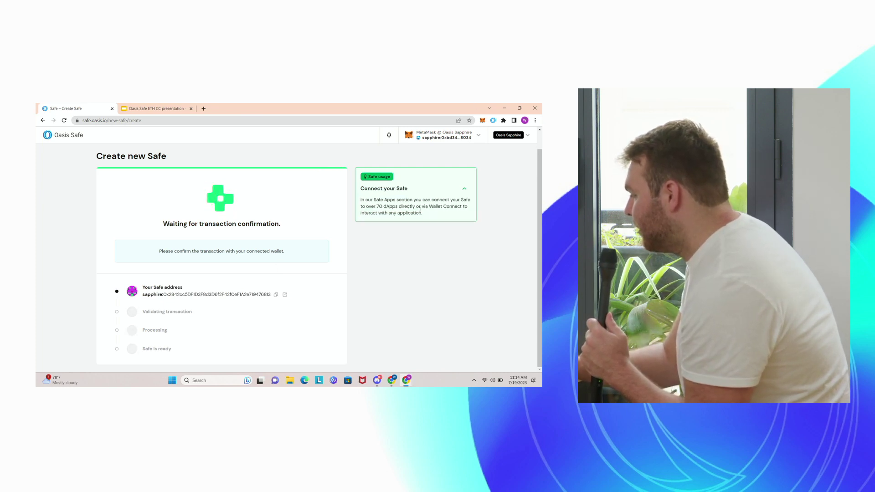
{"action": "left_click", "coordinate": [481, 121]}
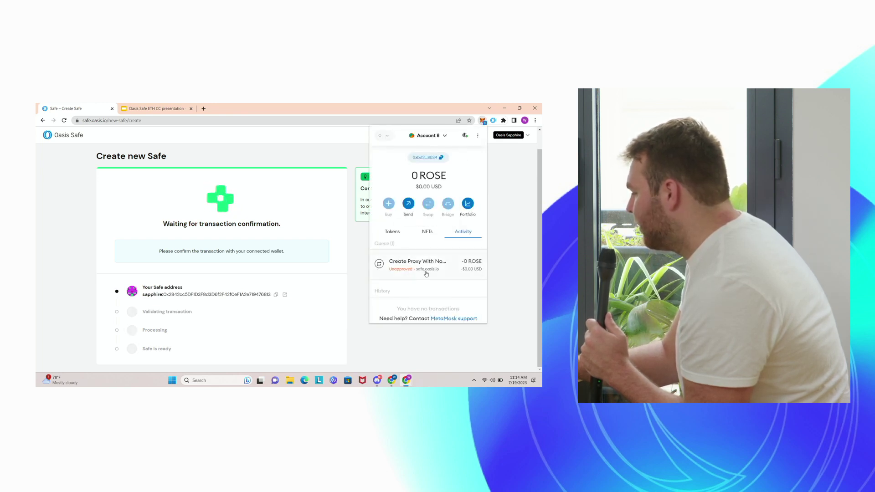
{"action": "left_click", "coordinate": [436, 272]}
{"action": "scroll", "coordinate": [442, 297], "scroll_direction": "down", "scroll_amount": 5}
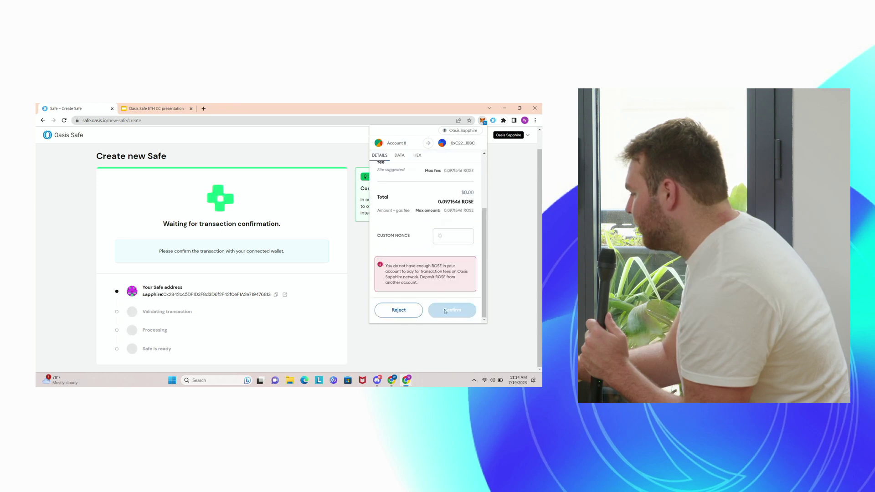
{"action": "scroll", "coordinate": [454, 244], "scroll_direction": "up", "scroll_amount": 5}
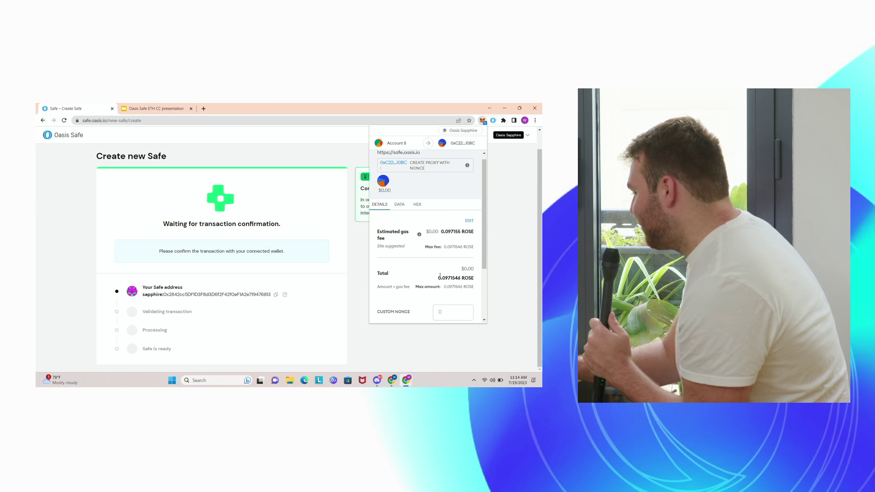
{"action": "scroll", "coordinate": [428, 219], "scroll_direction": "up", "scroll_amount": 1}
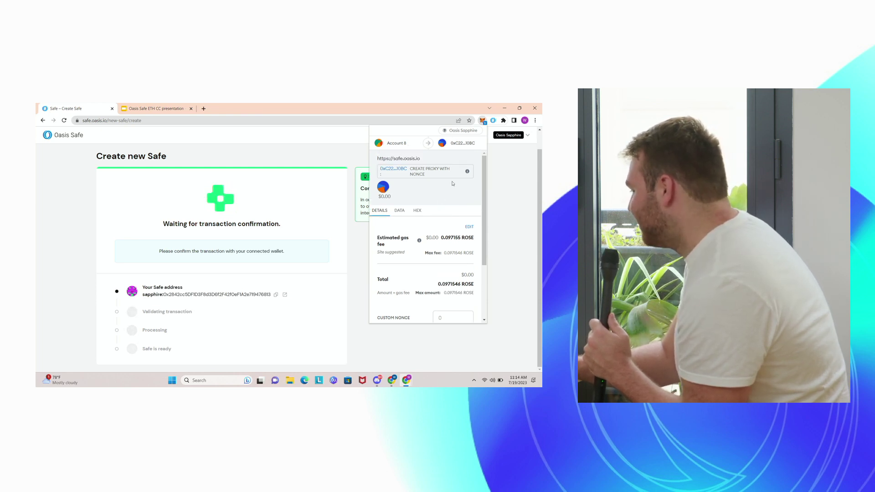
Step: Reopen the pending Create Proxy With Nonce transaction in MetaMask and reject it
{"action": "left_click", "coordinate": [481, 122]}
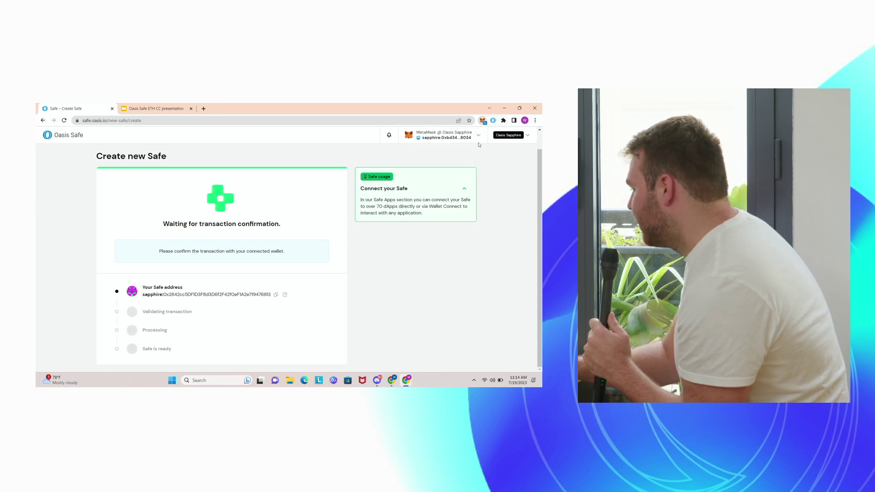
{"action": "left_click", "coordinate": [482, 121]}
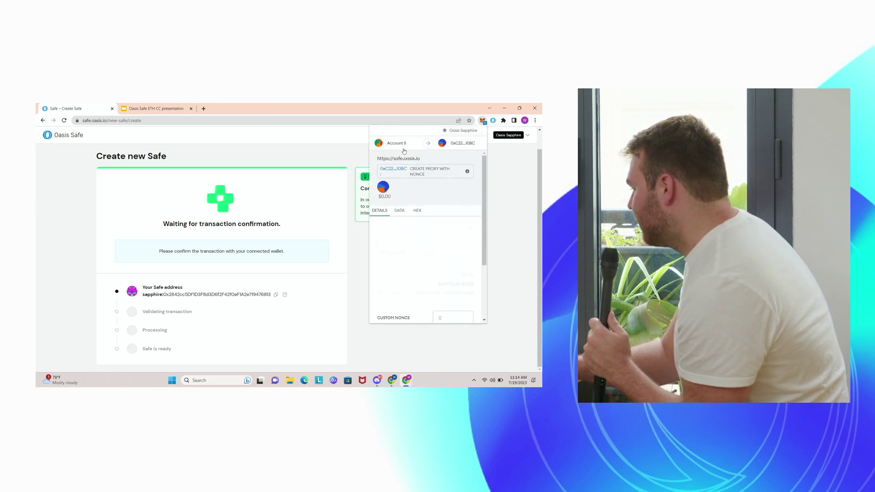
{"action": "scroll", "coordinate": [426, 237], "scroll_direction": "down", "scroll_amount": 3}
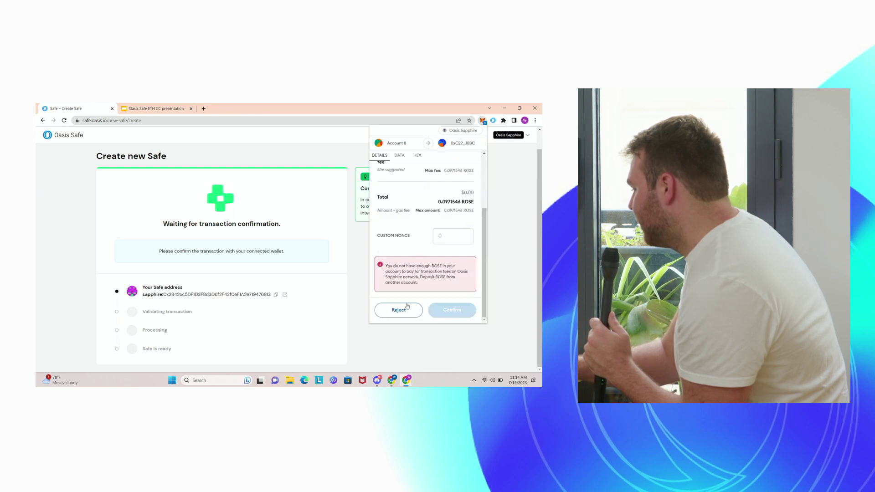
{"action": "left_click", "coordinate": [399, 310]}
Step: Switch MetaMask from Account 8 to the "Oasis Em..." account
{"action": "left_click", "coordinate": [432, 139]}
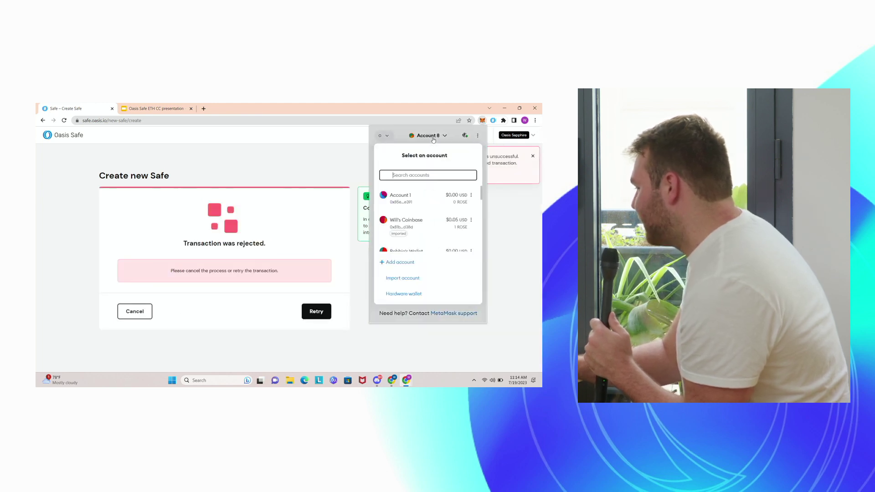
{"action": "scroll", "coordinate": [431, 214], "scroll_direction": "down", "scroll_amount": 3}
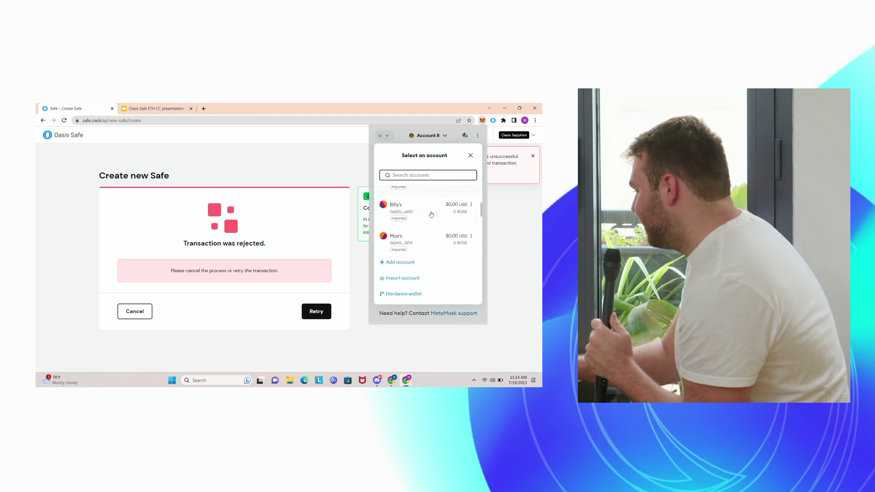
{"action": "left_click", "coordinate": [433, 207]}
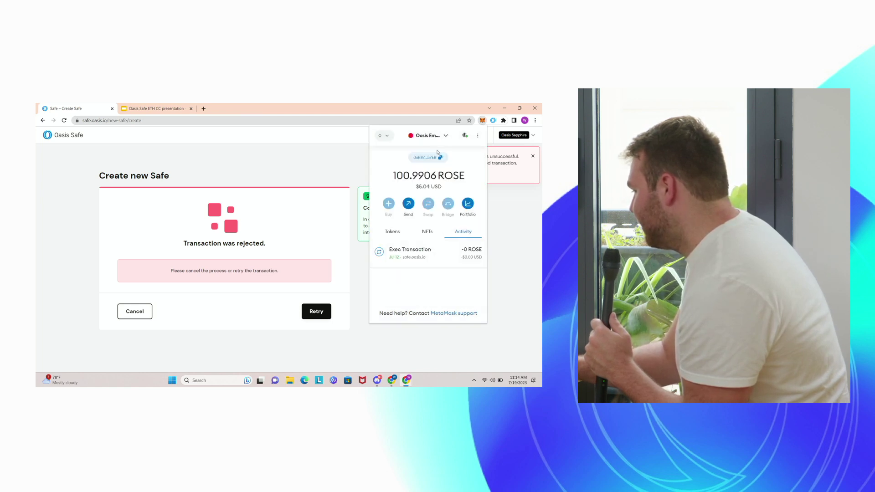
Step: Send 20 ROSE from the "Oasis Em..." account to Account 8 in MetaMask and confirm the transfer
{"action": "left_click", "coordinate": [408, 214]}
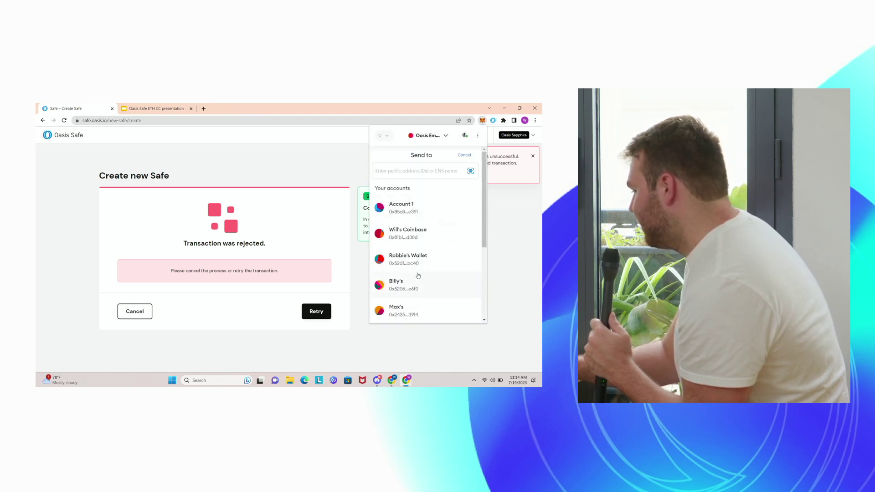
{"action": "scroll", "coordinate": [418, 276], "scroll_direction": "down", "scroll_amount": 5}
{"action": "left_click", "coordinate": [425, 258]}
{"action": "type", "text": "20"}
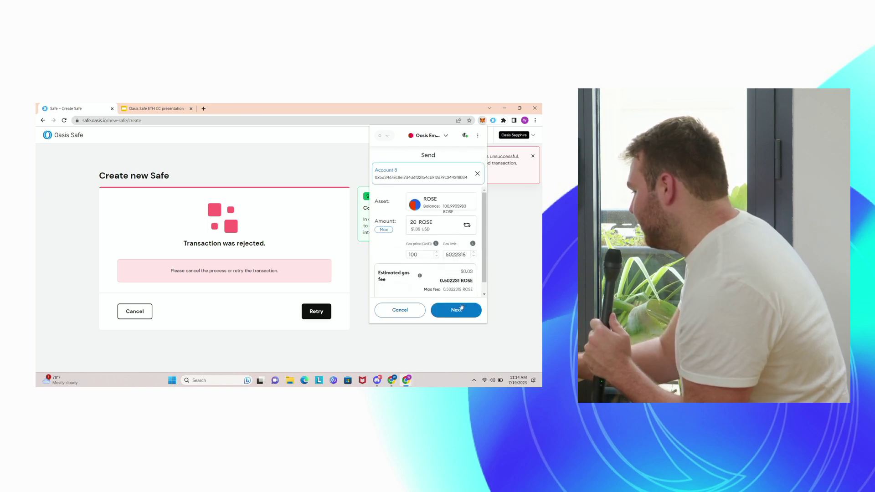
{"action": "left_click", "coordinate": [462, 307]}
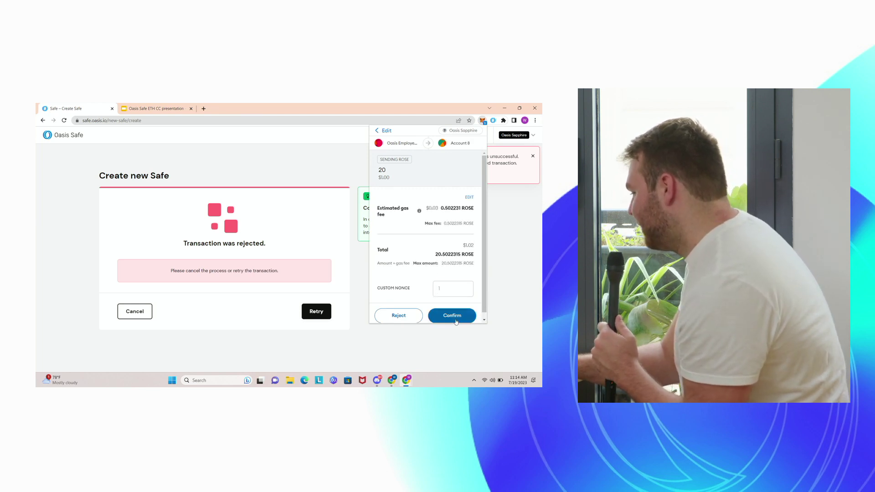
{"action": "left_click", "coordinate": [453, 314]}
{"action": "left_click", "coordinate": [337, 316]}
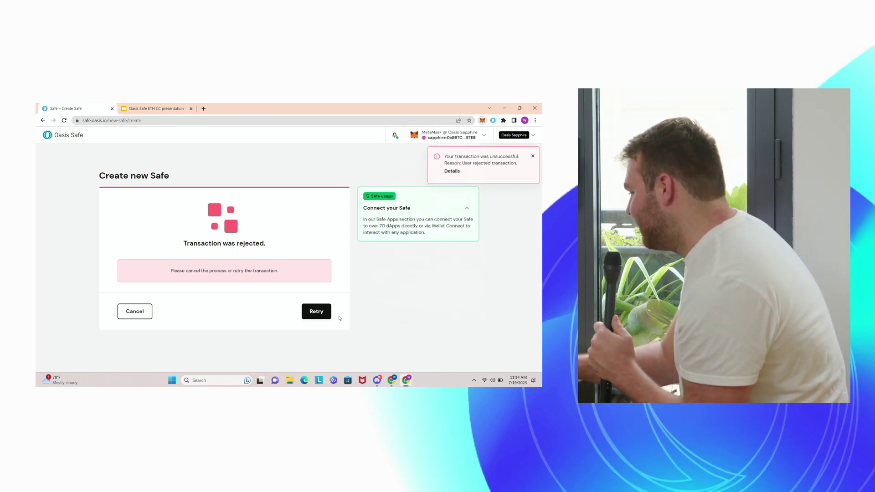
Step: Switch MetaMask back to Account 8 and check its ROSE token balance
{"action": "left_click", "coordinate": [454, 138]}
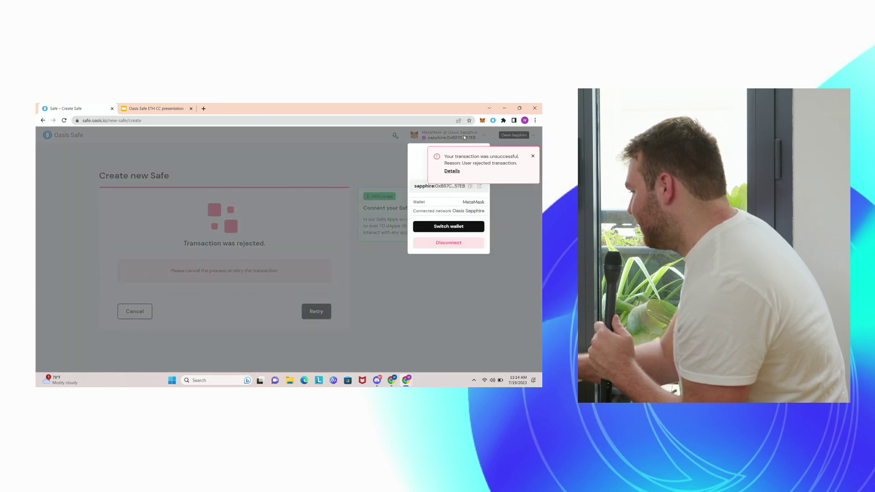
{"action": "left_click", "coordinate": [464, 137]}
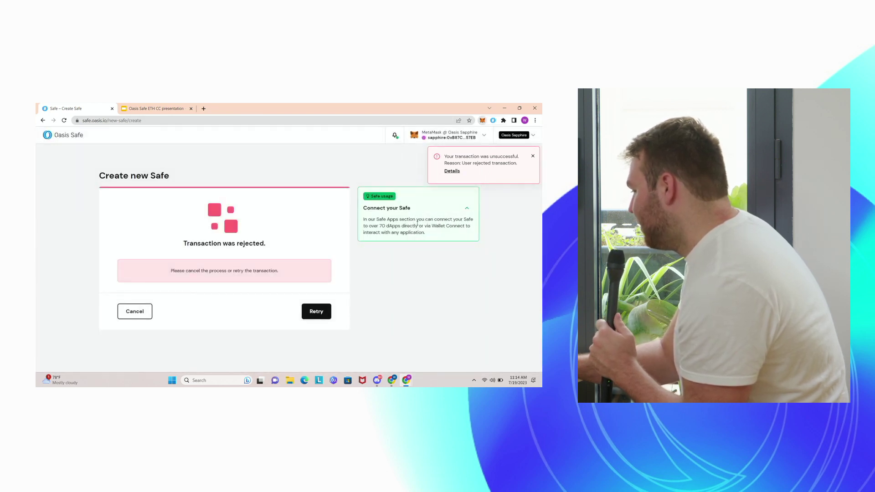
{"action": "left_click", "coordinate": [481, 120]}
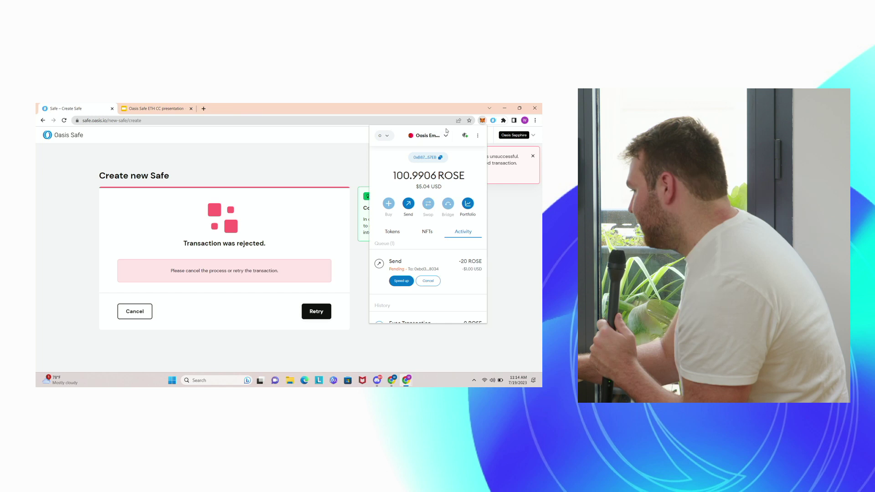
{"action": "left_click", "coordinate": [445, 135]}
{"action": "scroll", "coordinate": [417, 213], "scroll_direction": "down", "scroll_amount": 5}
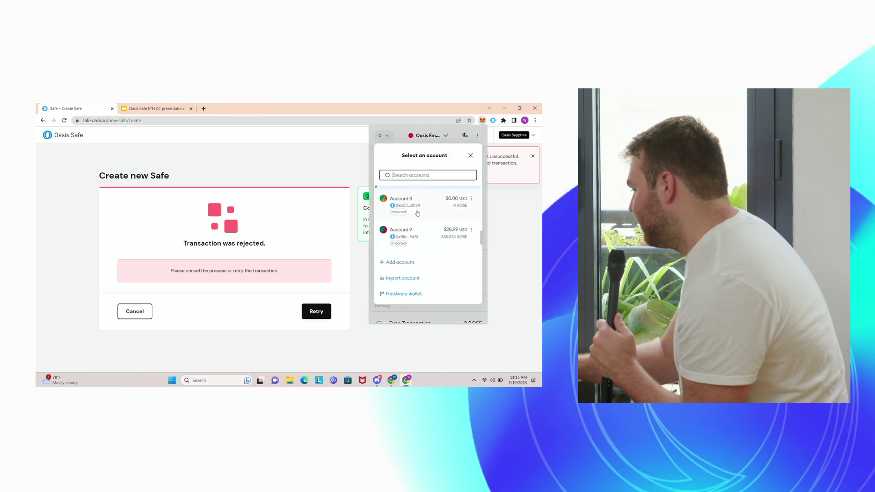
{"action": "scroll", "coordinate": [417, 213], "scroll_direction": "down", "scroll_amount": 1}
{"action": "left_click", "coordinate": [425, 201]}
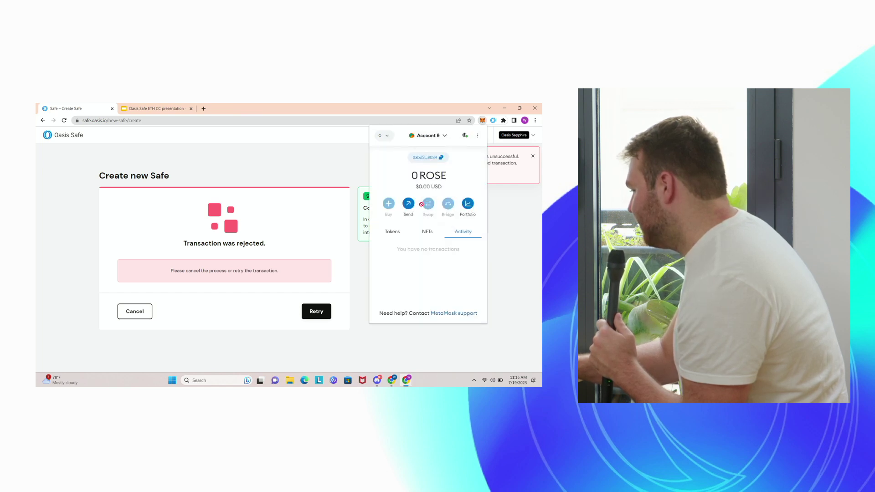
{"action": "left_click", "coordinate": [389, 234]}
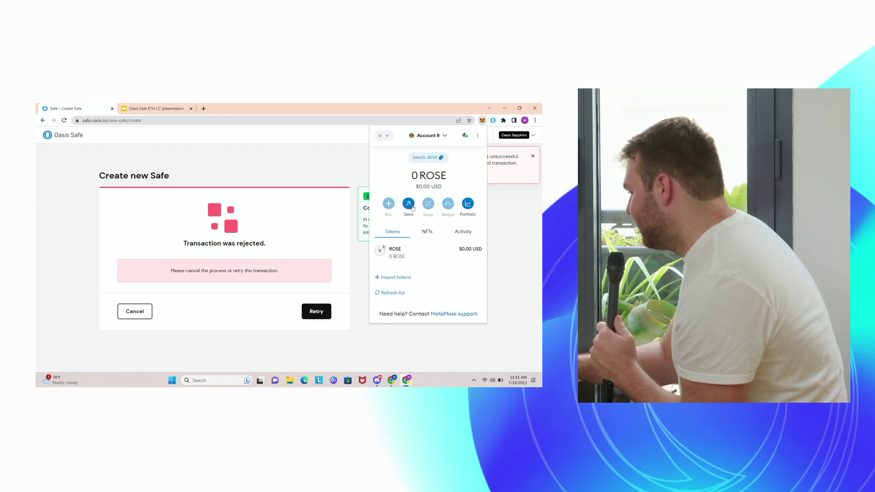
Step: Retry the rejected Safe creation with Account 8, and cancel the creation process
{"action": "left_click", "coordinate": [316, 311]}
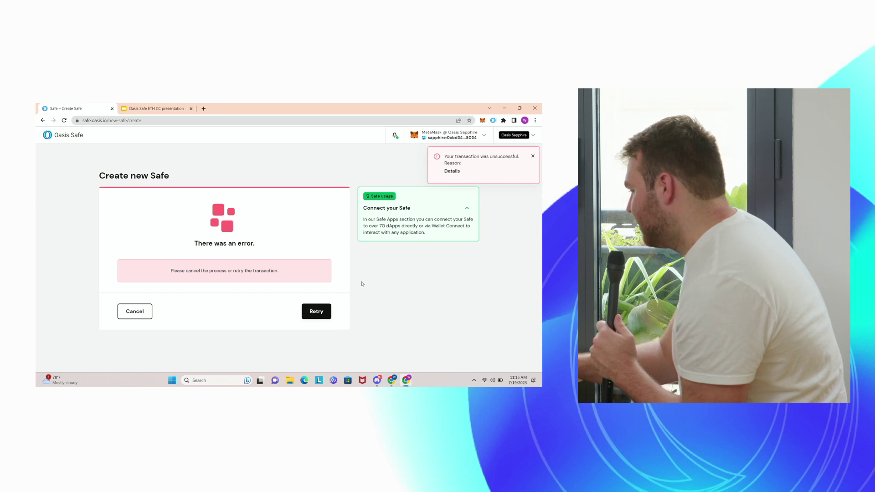
{"action": "left_click", "coordinate": [324, 309]}
{"action": "left_click", "coordinate": [141, 309]}
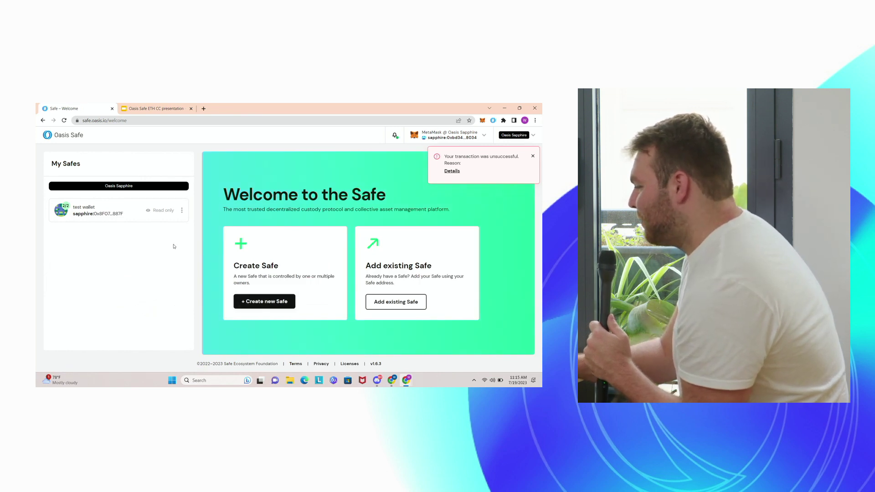
Step: Start creating a new Safe on Oasis Sapphire and name it "test"
{"action": "left_click", "coordinate": [262, 301]}
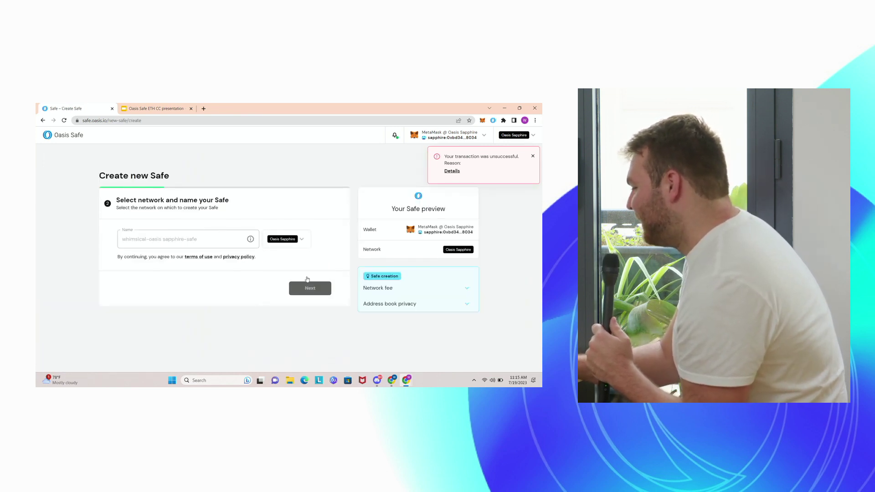
{"action": "left_click", "coordinate": [225, 234]}
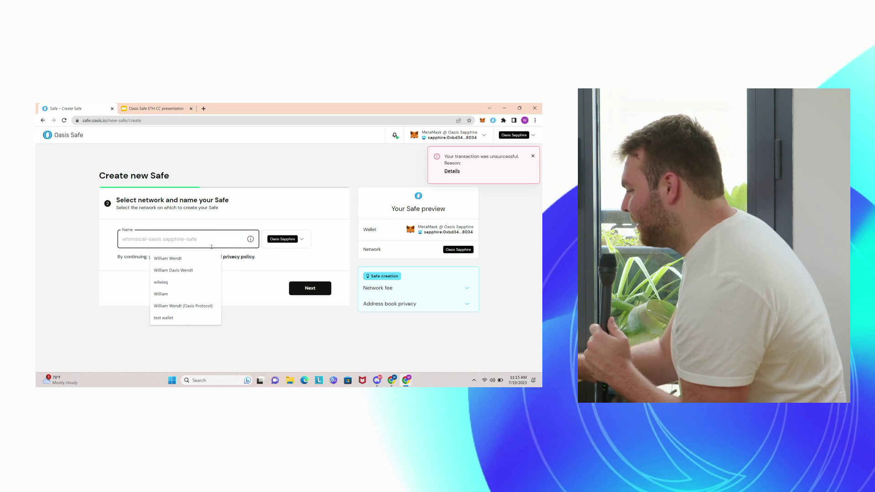
{"action": "type", "text": "test"}
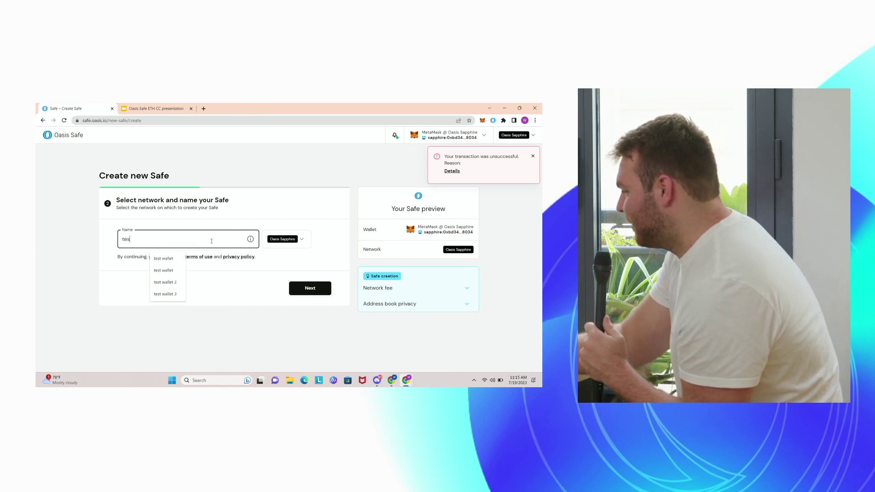
Step: Switch MetaMask from Account 8 to the "Oasis Em..." account
{"action": "left_click", "coordinate": [483, 121]}
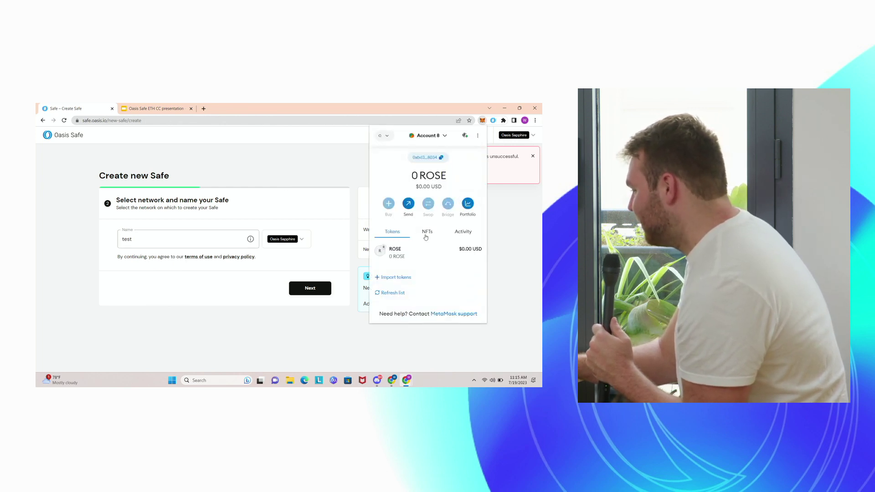
{"action": "left_click", "coordinate": [437, 143]}
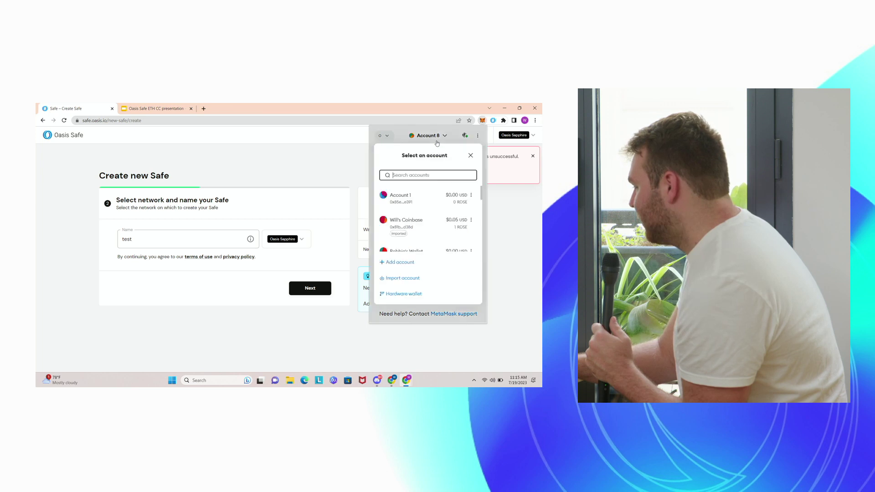
{"action": "scroll", "coordinate": [432, 202], "scroll_direction": "down", "scroll_amount": 5}
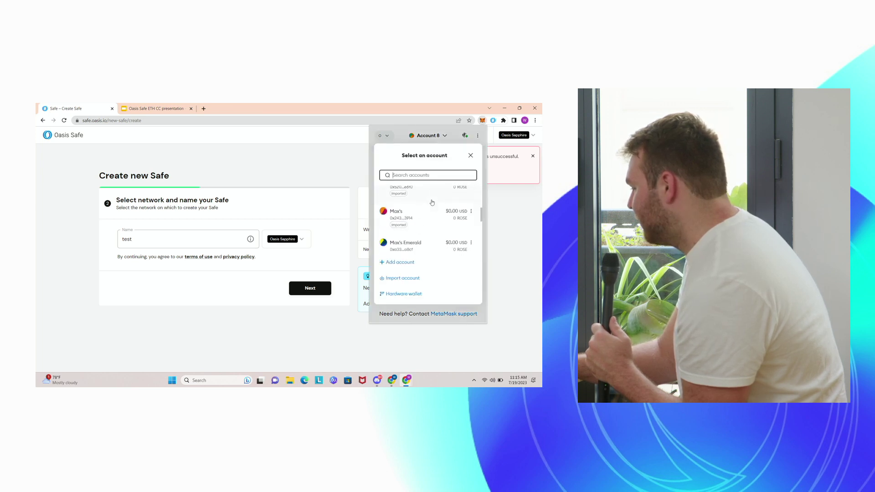
{"action": "left_click", "coordinate": [432, 202]}
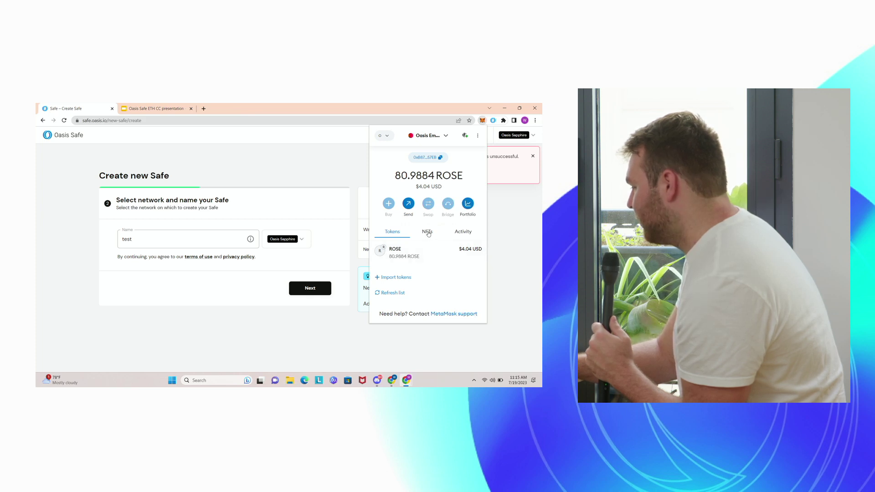
Step: Look up the 20 ROSE transfer to Account 8 in the block explorer and return to the Safe creation page
{"action": "left_click", "coordinate": [459, 232]}
{"action": "left_click", "coordinate": [428, 263]}
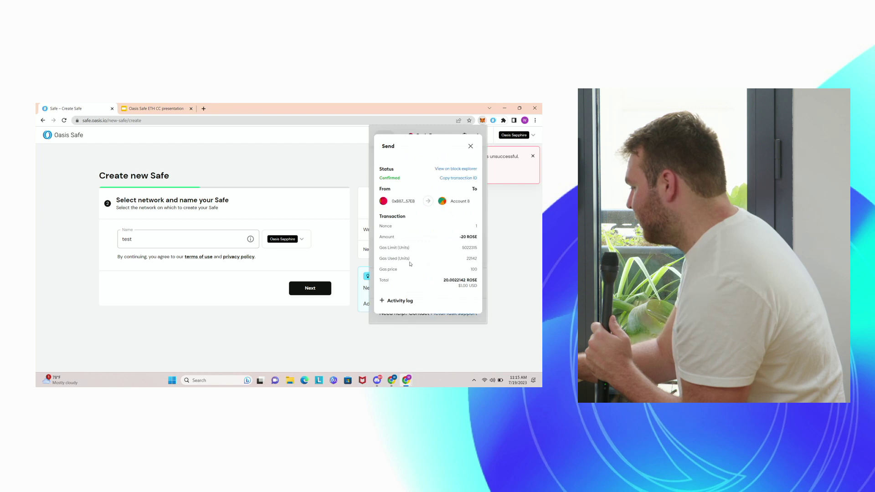
{"action": "left_click", "coordinate": [448, 169]}
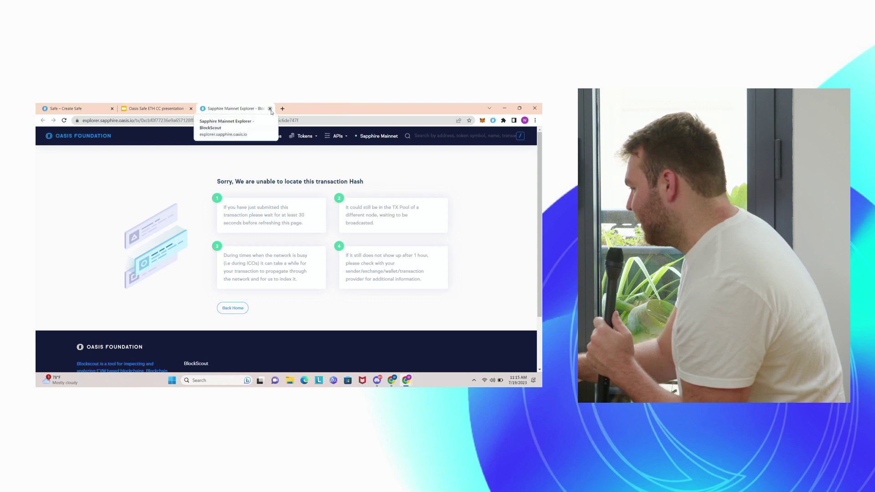
{"action": "left_click", "coordinate": [270, 109]}
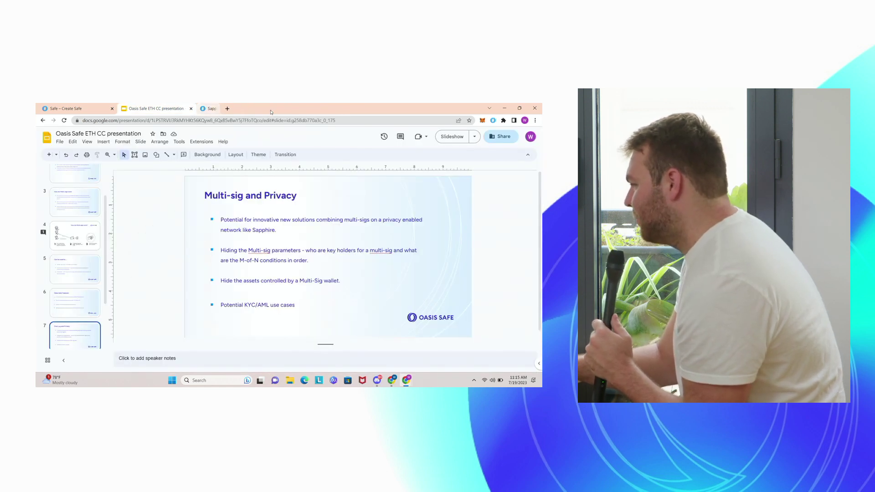
{"action": "left_click", "coordinate": [93, 111]}
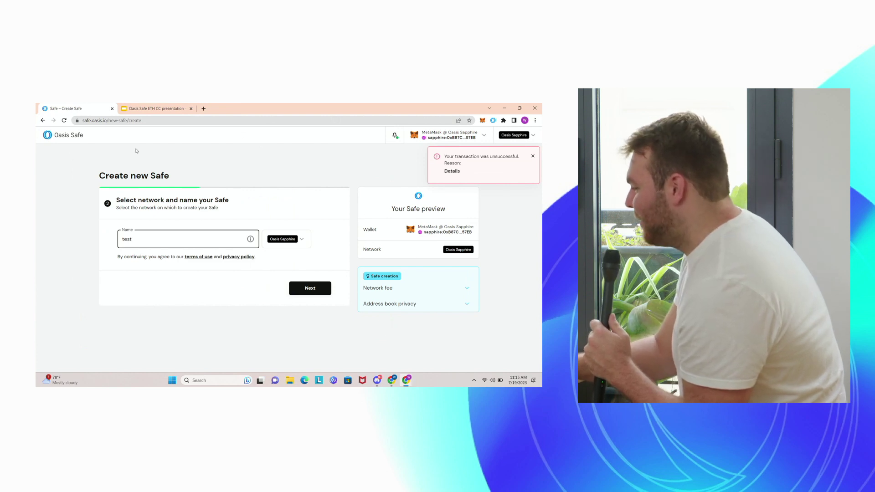
Step: Leave the Safe creation form and open the dashboard of the existing "test wallet" Safe
{"action": "left_click", "coordinate": [65, 142]}
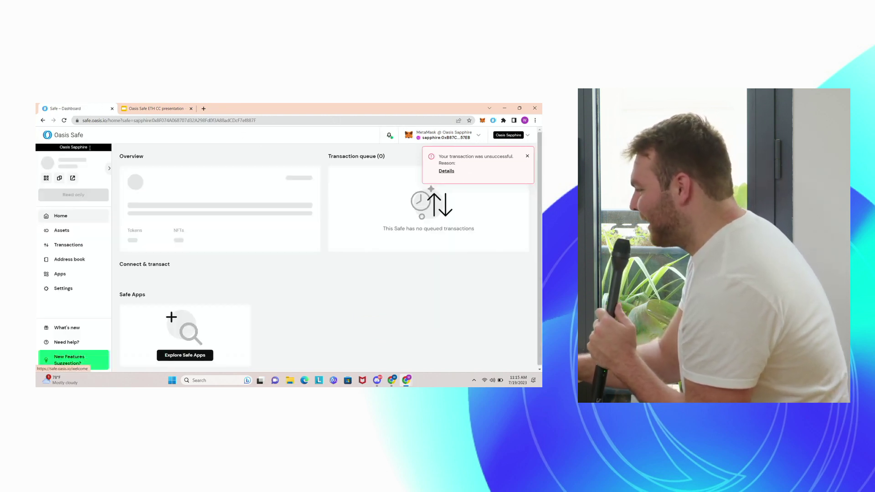
{"action": "left_click", "coordinate": [110, 168]}
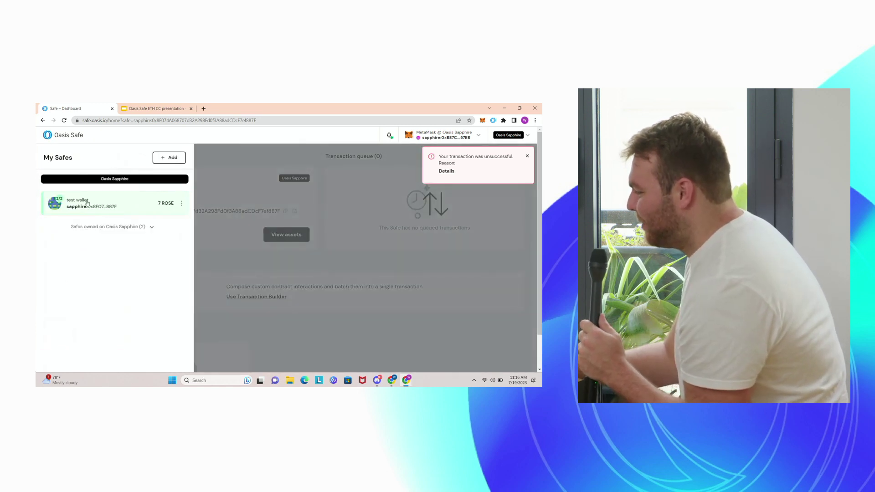
{"action": "left_click", "coordinate": [102, 209]}
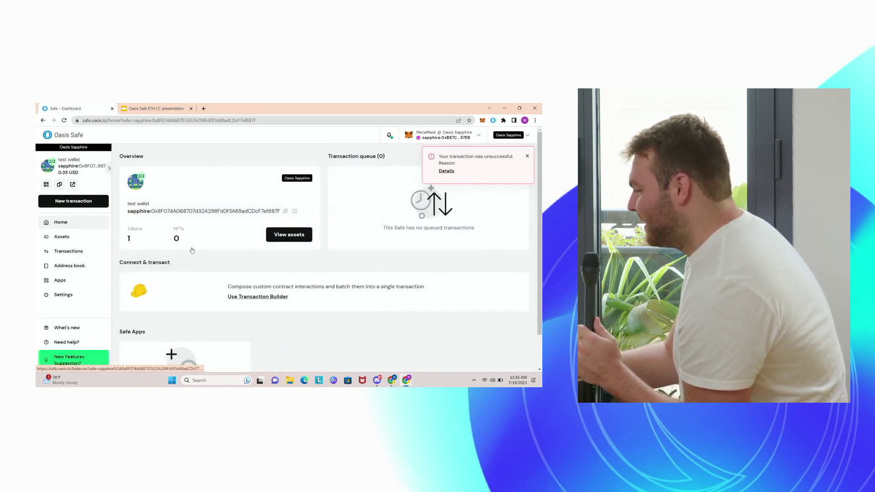
{"action": "scroll", "coordinate": [200, 248], "scroll_direction": "down", "scroll_amount": 1}
{"action": "scroll", "coordinate": [210, 247], "scroll_direction": "up", "scroll_amount": 1}
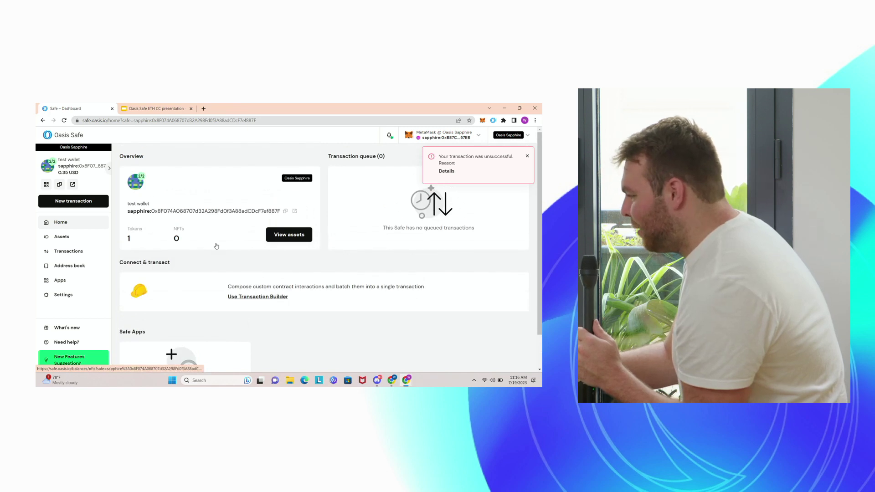
Step: View the token and NFT assets held by the "test wallet" Safe
{"action": "left_click", "coordinate": [289, 234]}
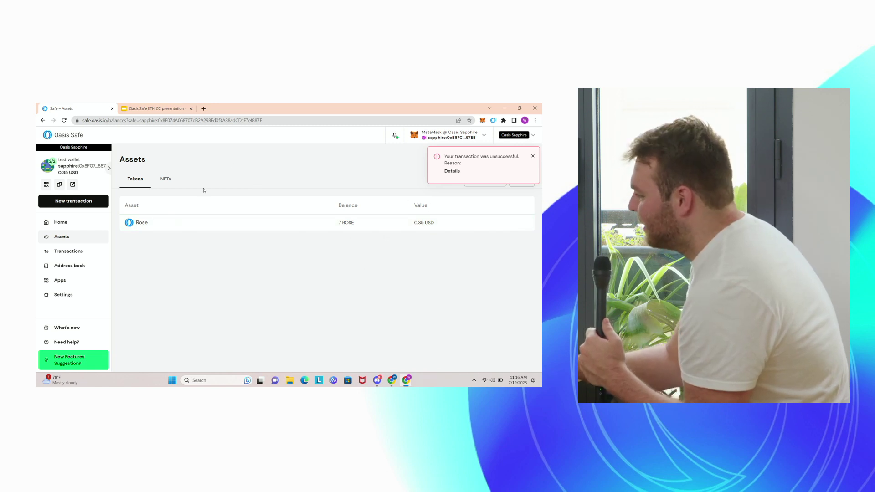
{"action": "left_click", "coordinate": [172, 178]}
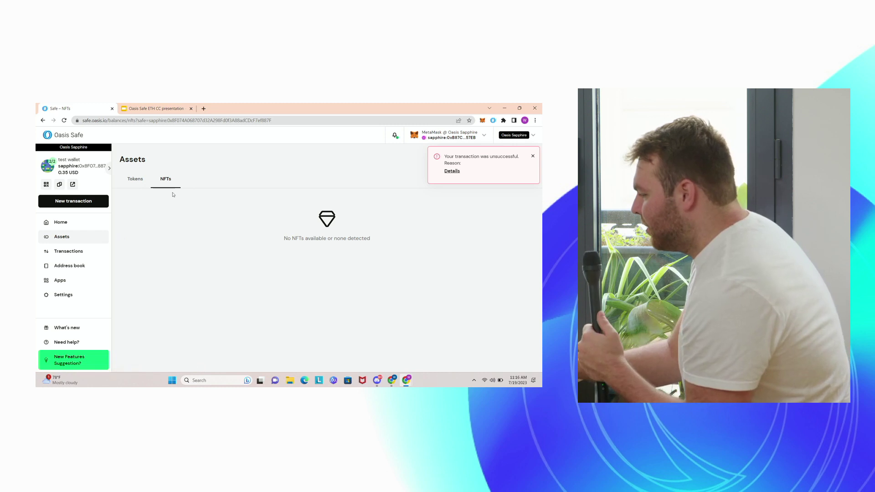
{"action": "left_click", "coordinate": [138, 179]}
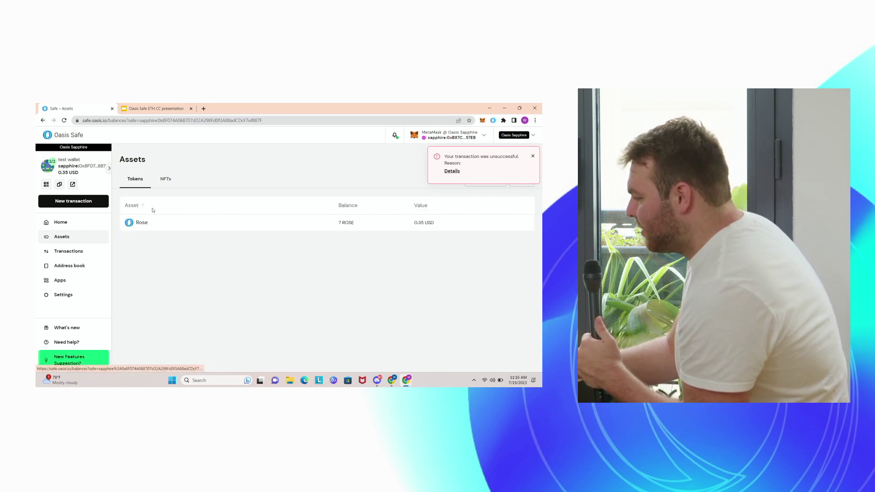
Step: Review the transaction history and address book of the "test wallet" Safe
{"action": "left_click", "coordinate": [75, 255]}
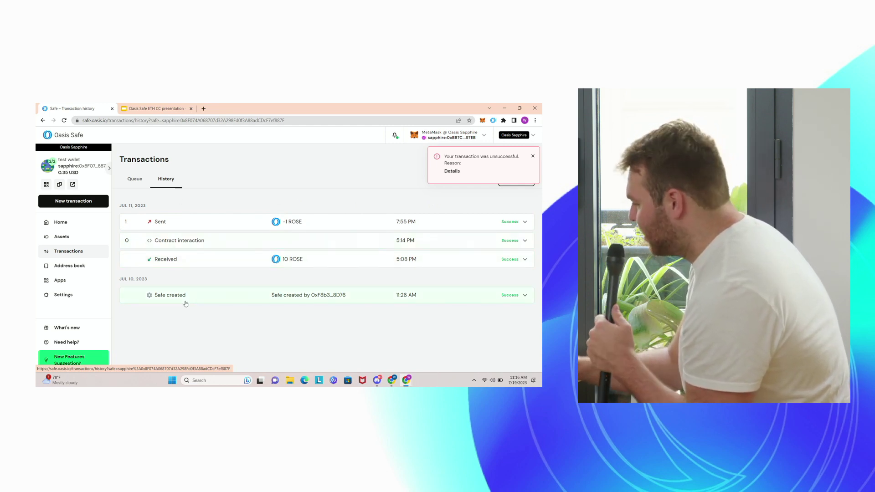
{"action": "left_click", "coordinate": [69, 266]}
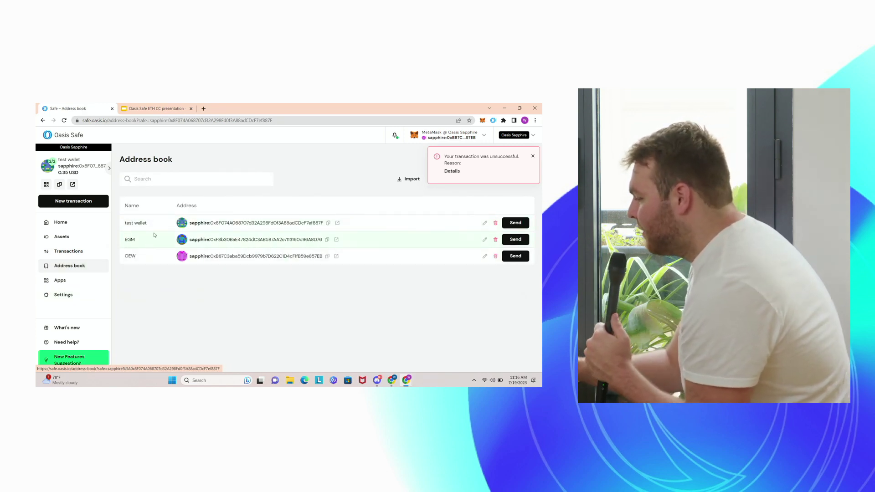
Step: Examine the owners and required confirmations in the setup settings of the "test wallet" Safe
{"action": "left_click", "coordinate": [63, 296]}
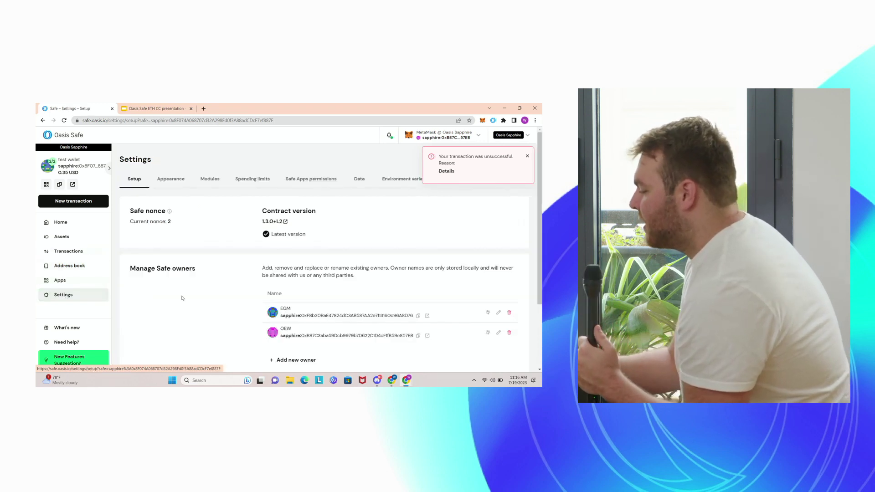
{"action": "scroll", "coordinate": [253, 287], "scroll_direction": "down", "scroll_amount": 3}
{"action": "scroll", "coordinate": [253, 287], "scroll_direction": "up", "scroll_amount": 2}
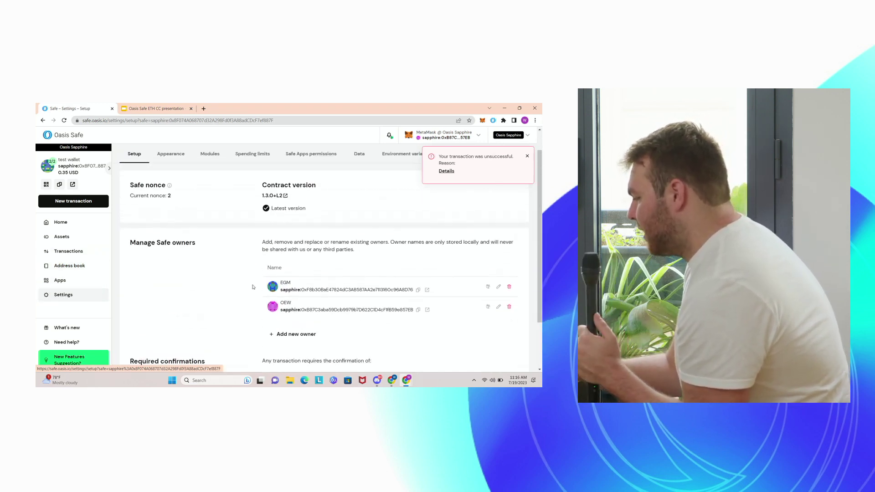
{"action": "scroll", "coordinate": [254, 287], "scroll_direction": "down", "scroll_amount": 3}
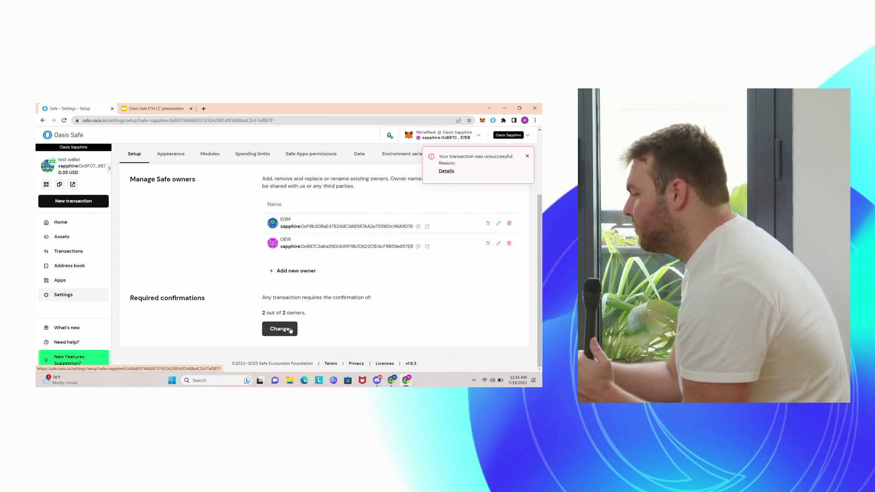
Step: Propose changing the required confirmations to 1 out of 2 owners and sign the request in MetaMask
{"action": "left_click", "coordinate": [290, 331]}
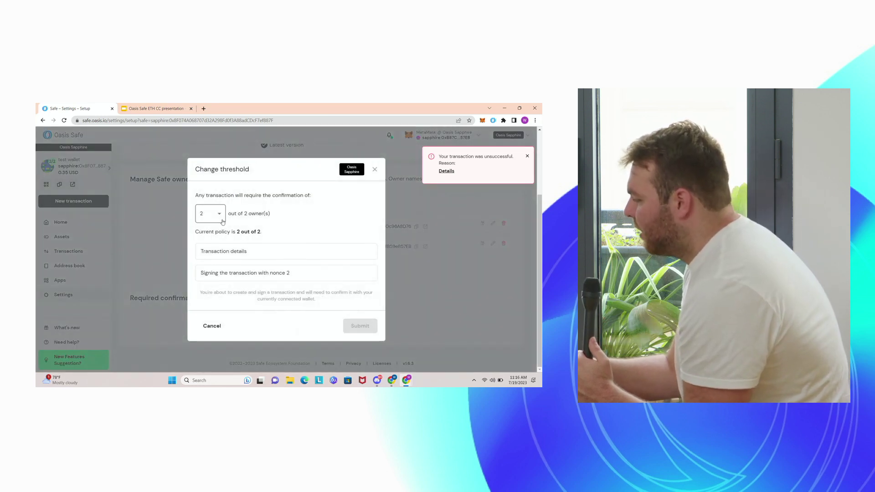
{"action": "left_click", "coordinate": [218, 215]}
{"action": "left_click", "coordinate": [213, 235]}
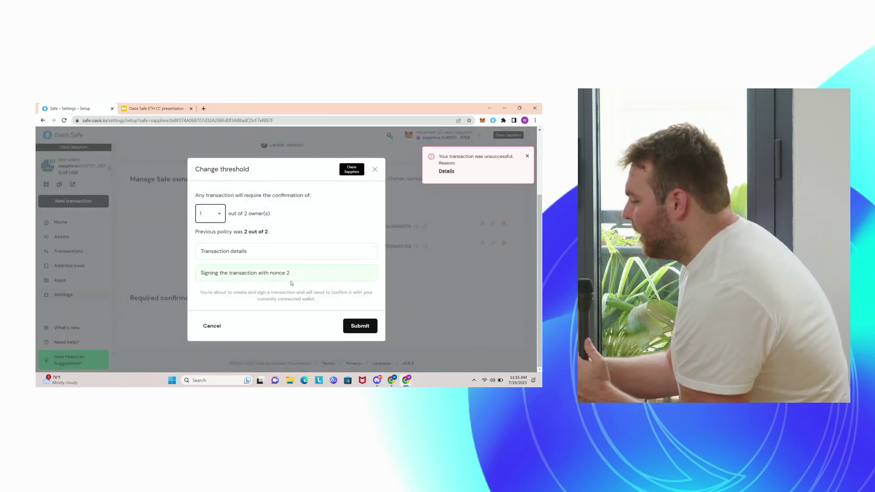
{"action": "left_click", "coordinate": [367, 327]}
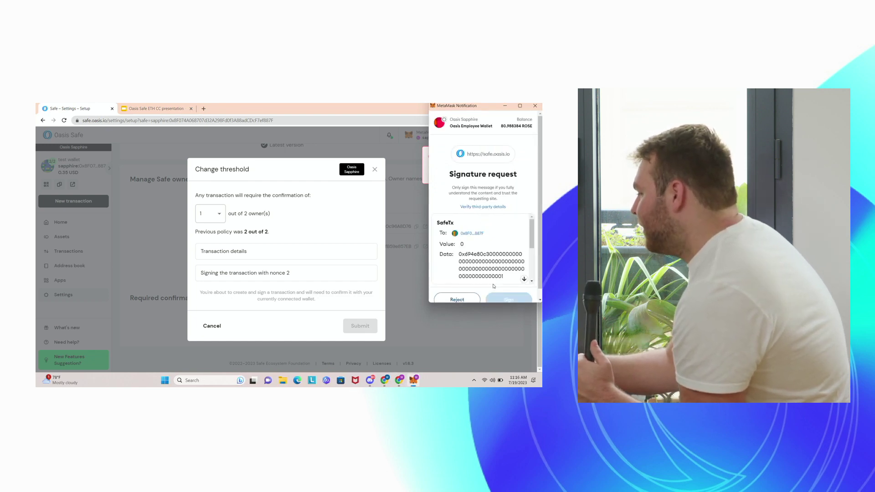
{"action": "scroll", "coordinate": [493, 287], "scroll_direction": "down", "scroll_amount": 1}
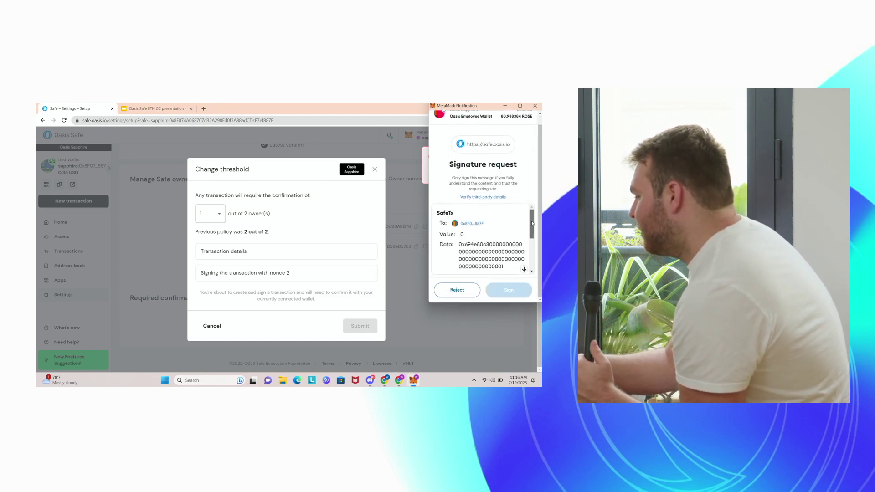
{"action": "left_click_drag", "start_coordinate": [531, 224], "coordinate": [530, 282]}
{"action": "left_click", "coordinate": [513, 290]}
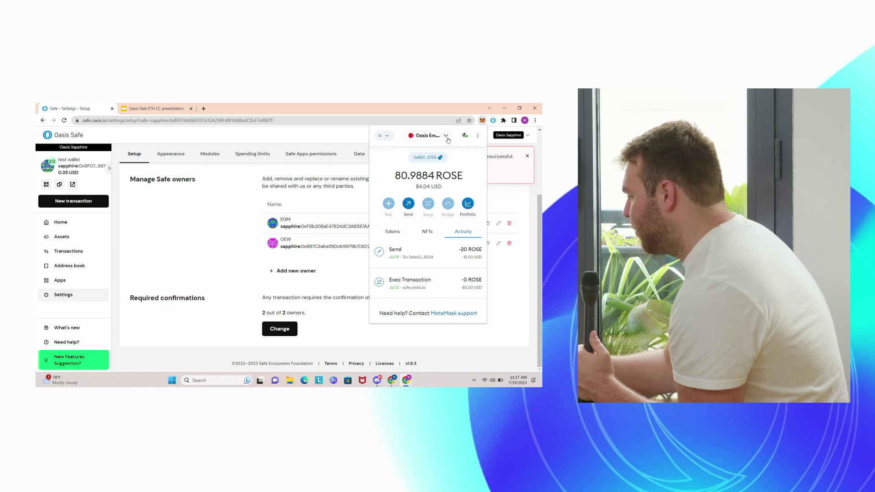
Step: Switch the connected MetaMask wallet to Account 9 and dismiss the transaction notification
{"action": "left_click", "coordinate": [447, 136]}
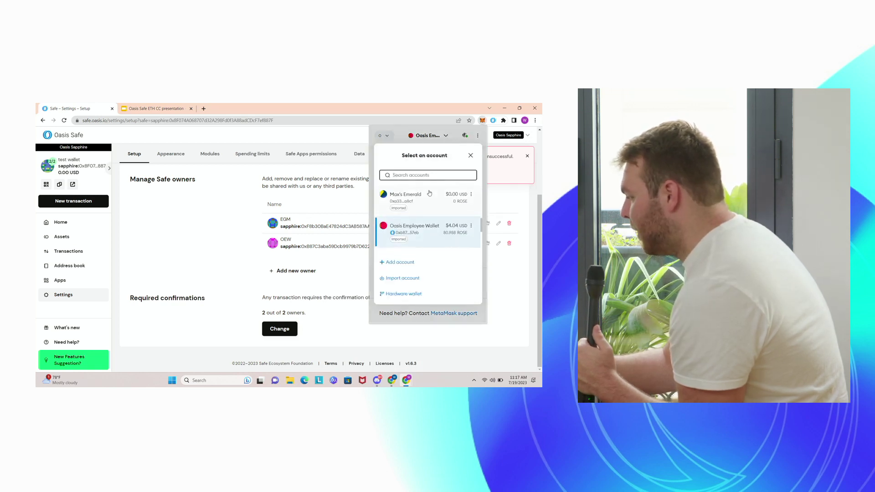
{"action": "scroll", "coordinate": [429, 193], "scroll_direction": "down", "scroll_amount": 5}
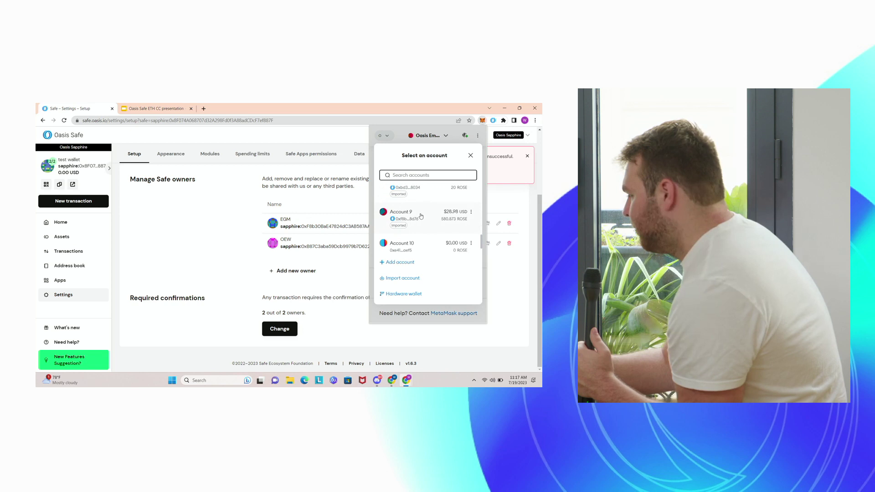
{"action": "left_click", "coordinate": [421, 216]}
{"action": "left_click", "coordinate": [257, 261]}
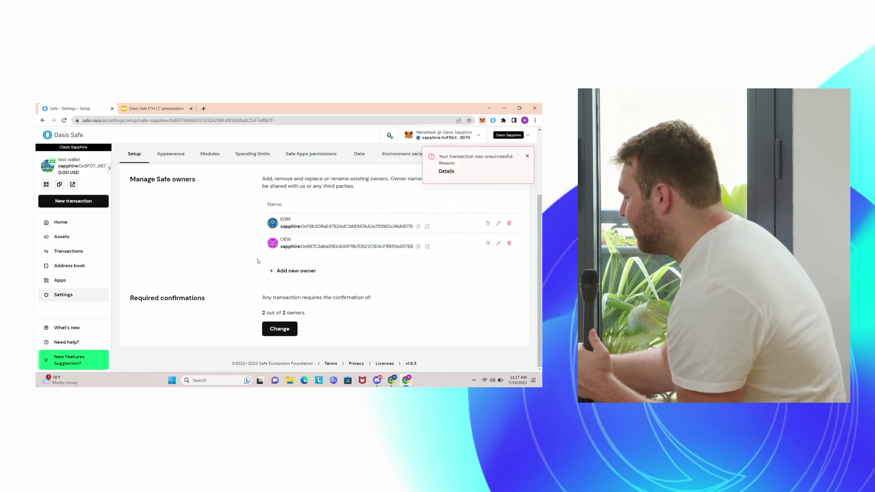
{"action": "left_click", "coordinate": [527, 157]}
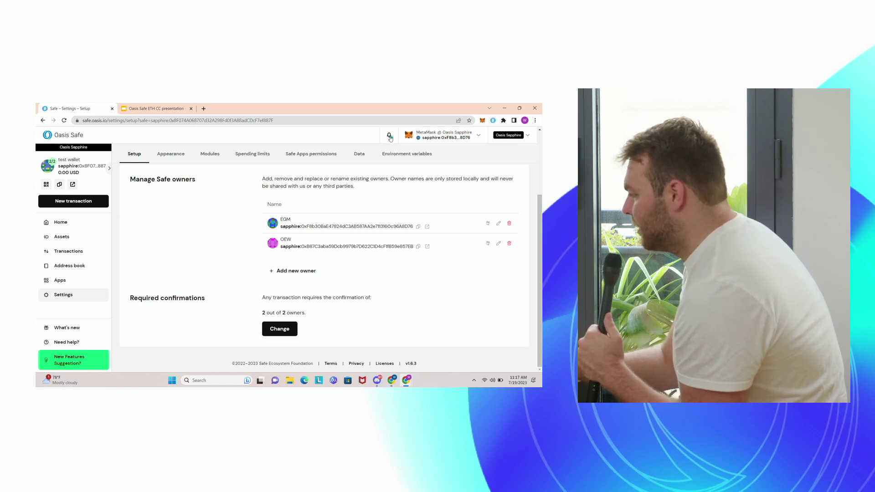
Step: Open the proposed changeThreshold transaction from the notifications, then confirm and execute it with MetaMask approval
{"action": "left_click", "coordinate": [390, 137]}
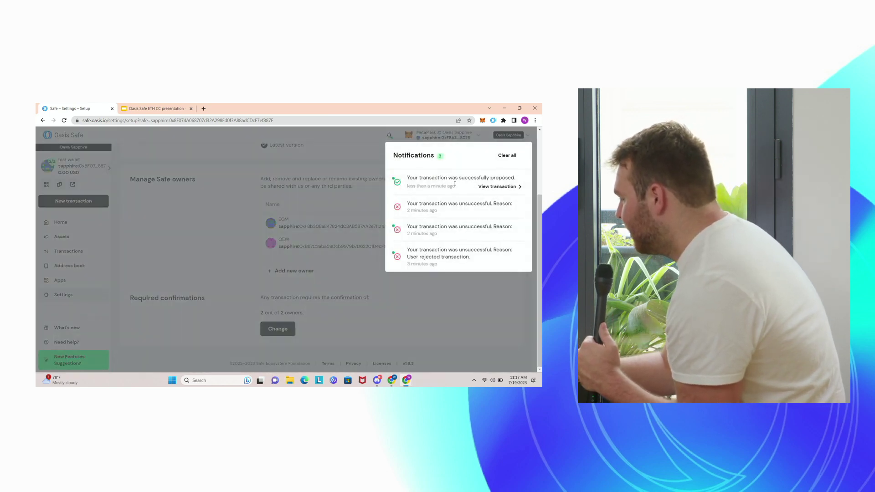
{"action": "left_click", "coordinate": [487, 188]}
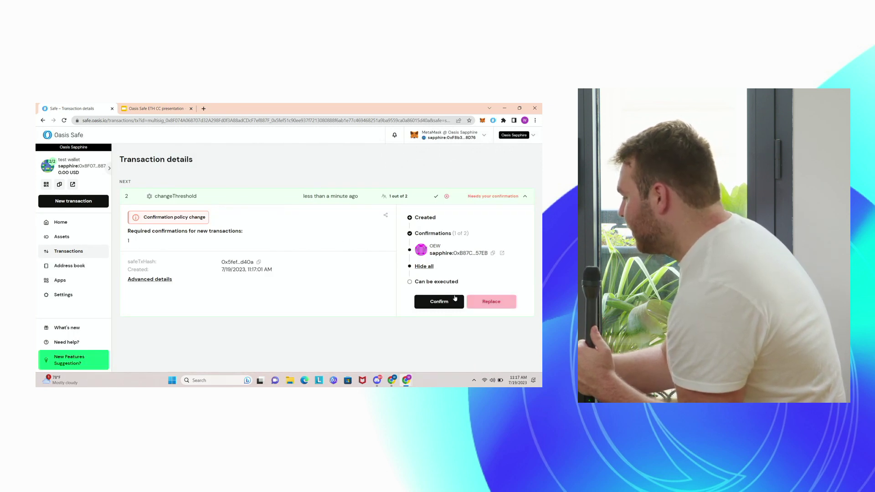
{"action": "left_click", "coordinate": [439, 301]}
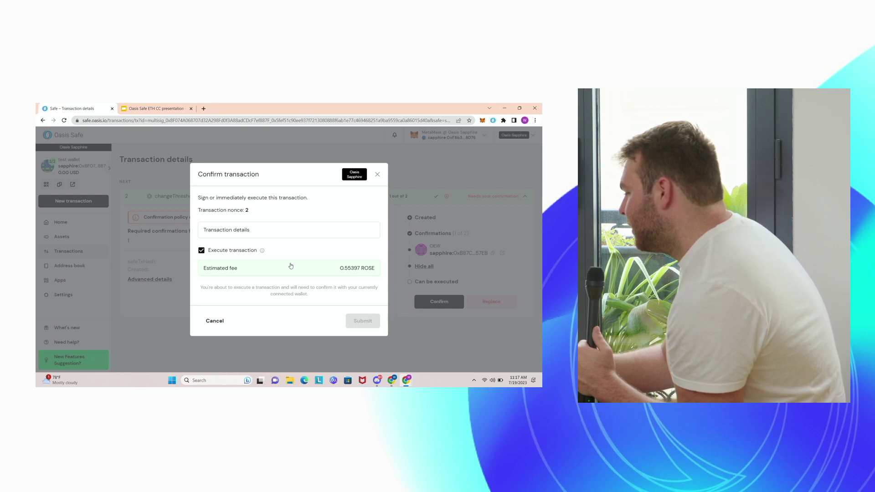
{"action": "left_click", "coordinate": [366, 320]}
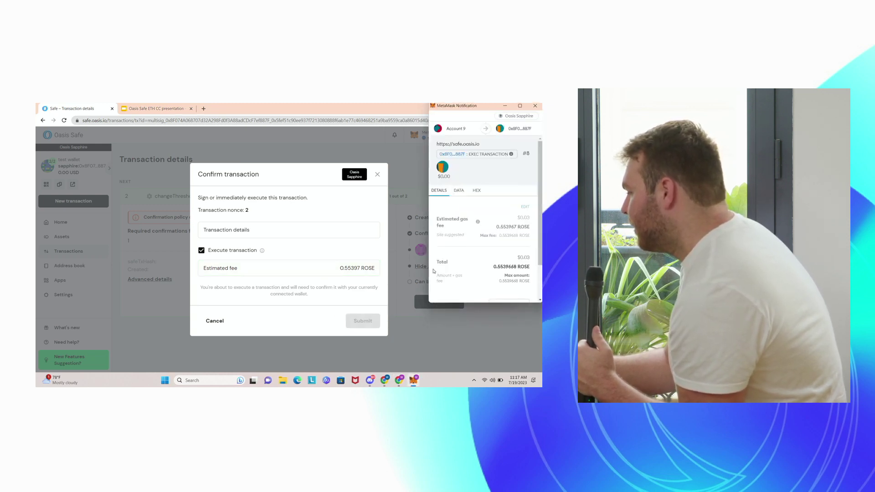
{"action": "scroll", "coordinate": [501, 263], "scroll_direction": "down", "scroll_amount": 3}
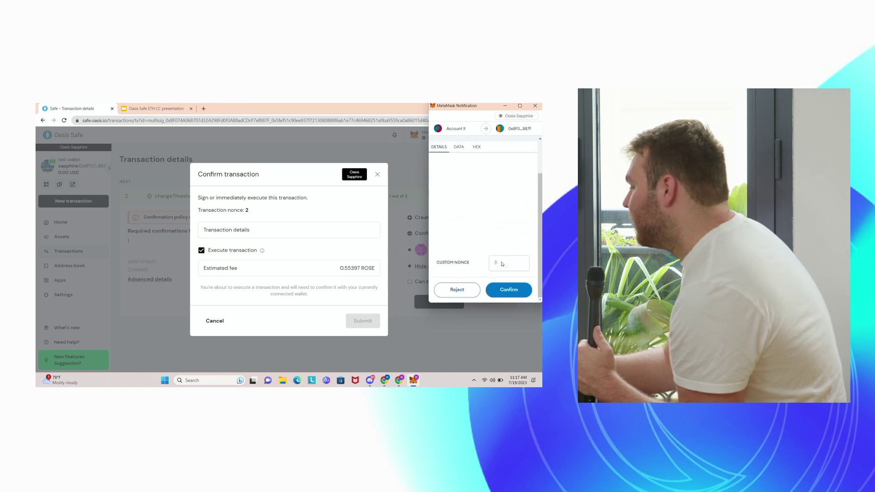
{"action": "left_click", "coordinate": [508, 289]}
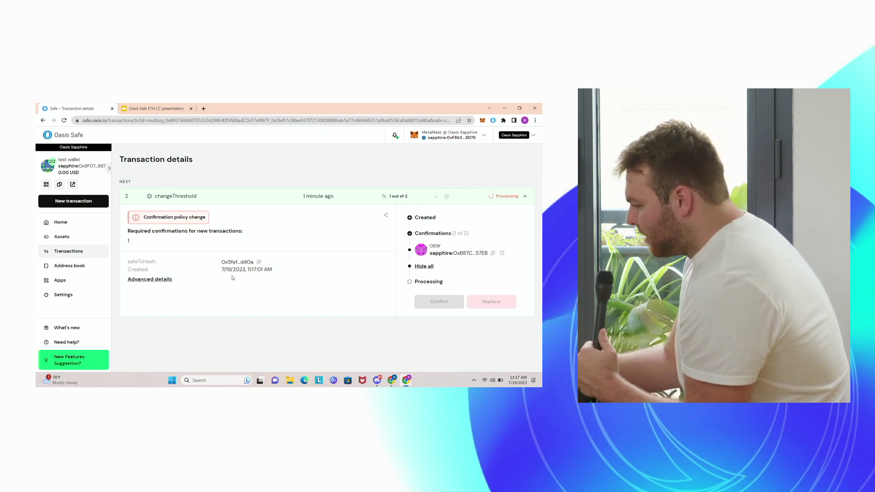
Step: Check the required confirmations in the Safe's setup settings after executing the threshold change
{"action": "left_click", "coordinate": [64, 296]}
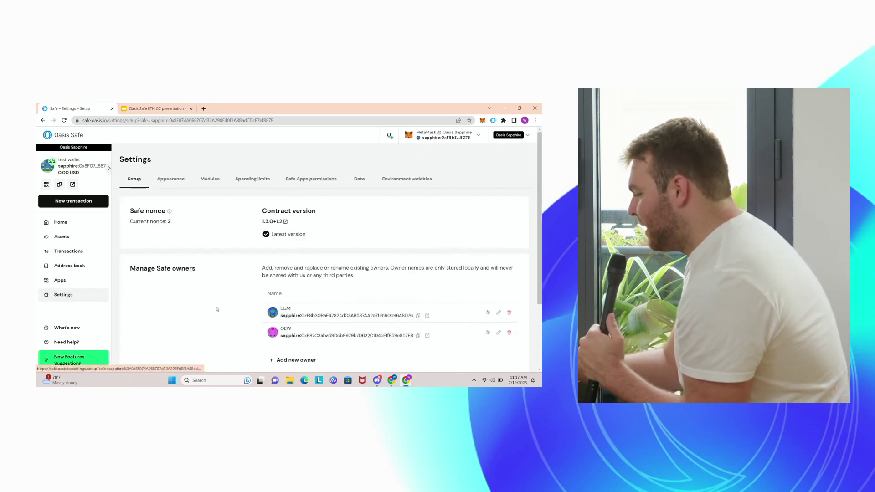
{"action": "scroll", "coordinate": [273, 305], "scroll_direction": "down", "scroll_amount": 3}
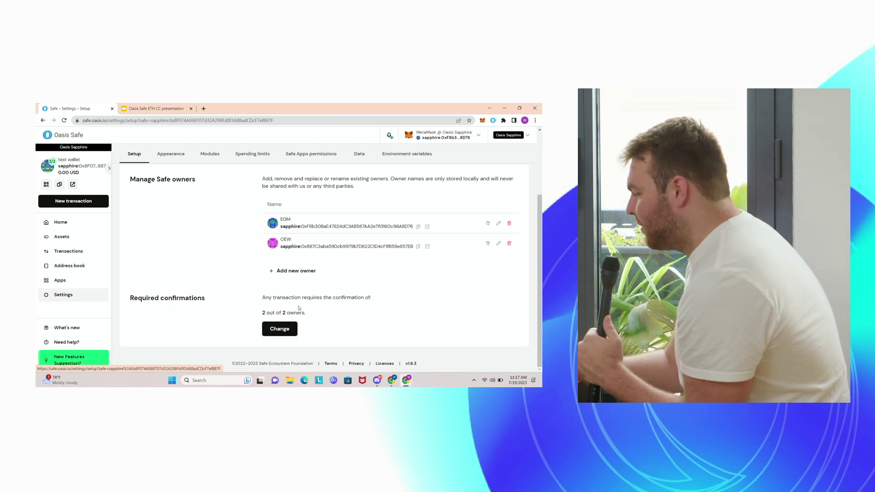
{"action": "scroll", "coordinate": [347, 286], "scroll_direction": "up", "scroll_amount": 2}
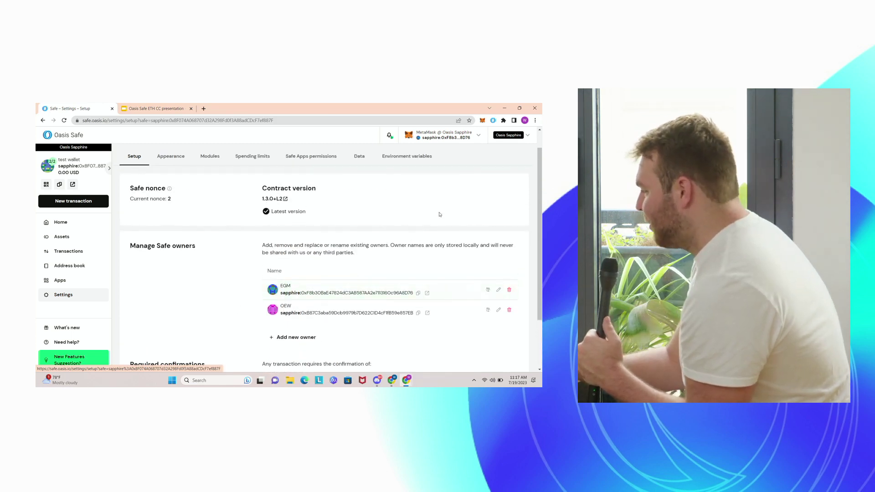
{"action": "scroll", "coordinate": [378, 263], "scroll_direction": "down", "scroll_amount": 2}
{"action": "scroll", "coordinate": [379, 264], "scroll_direction": "up", "scroll_amount": 1}
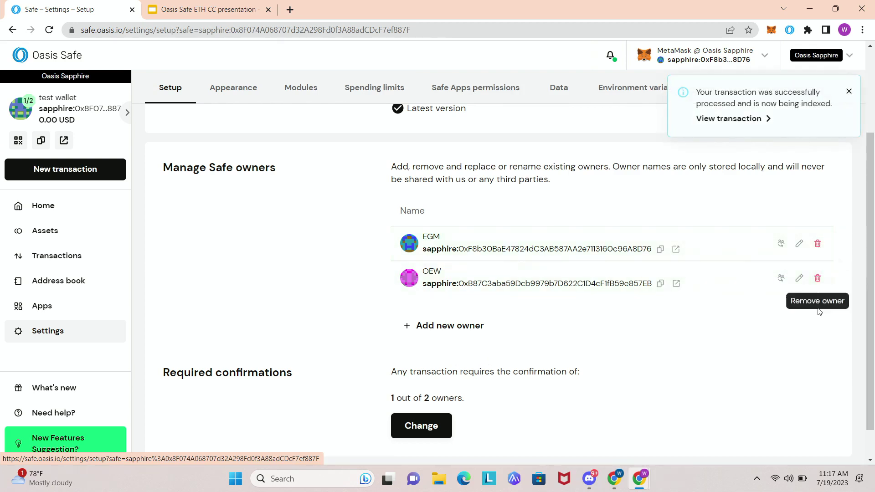
{"action": "left_click_drag", "start_coordinate": [390, 401], "coordinate": [464, 399]}
{"action": "left_click", "coordinate": [491, 403]}
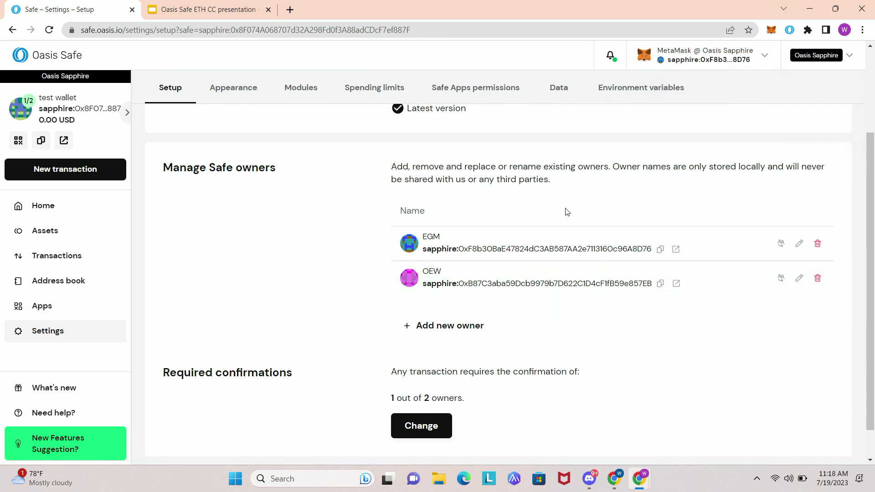
Step: View the form for adding a new Safe owner and close it without entering anything
{"action": "left_click", "coordinate": [470, 326]}
{"action": "left_click", "coordinate": [362, 263]}
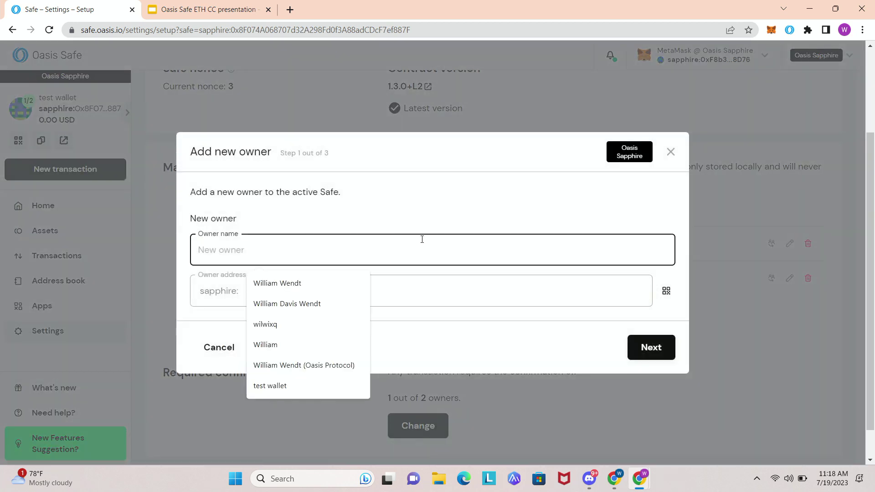
{"action": "scroll", "coordinate": [423, 232], "scroll_direction": "down", "scroll_amount": 1}
{"action": "left_click", "coordinate": [655, 176]}
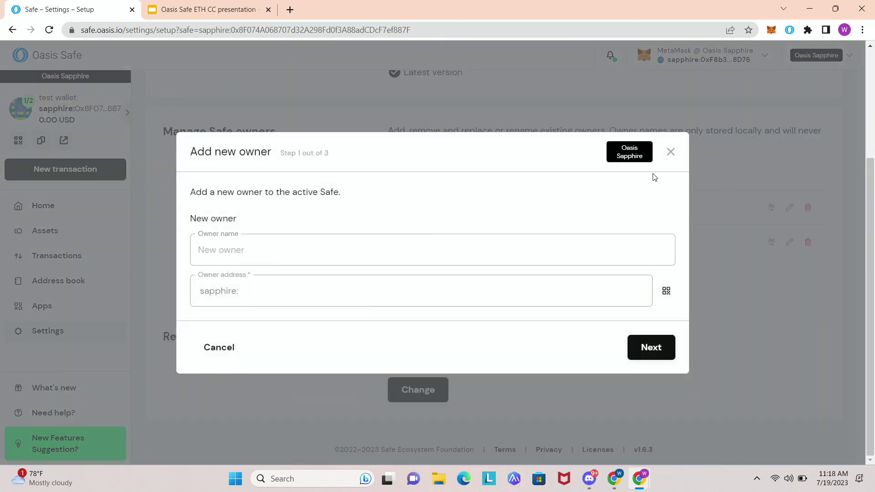
{"action": "left_click", "coordinate": [677, 157]}
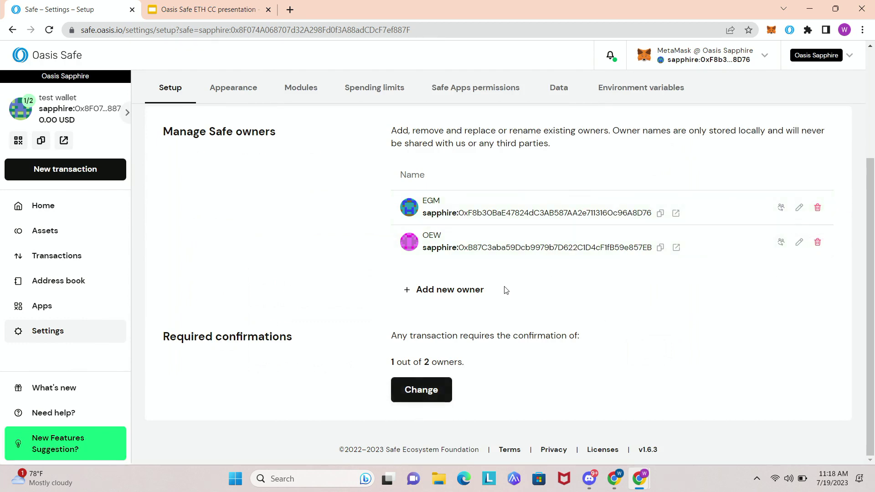
Step: Open the Transaction Builder Safe app and enter the EGM owner's wallet address for a new transaction
{"action": "left_click", "coordinate": [71, 311]}
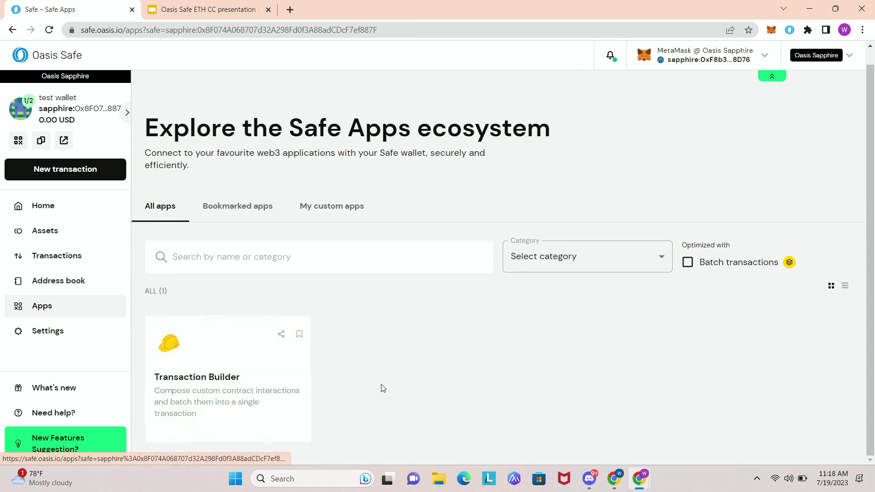
{"action": "left_click", "coordinate": [241, 358]}
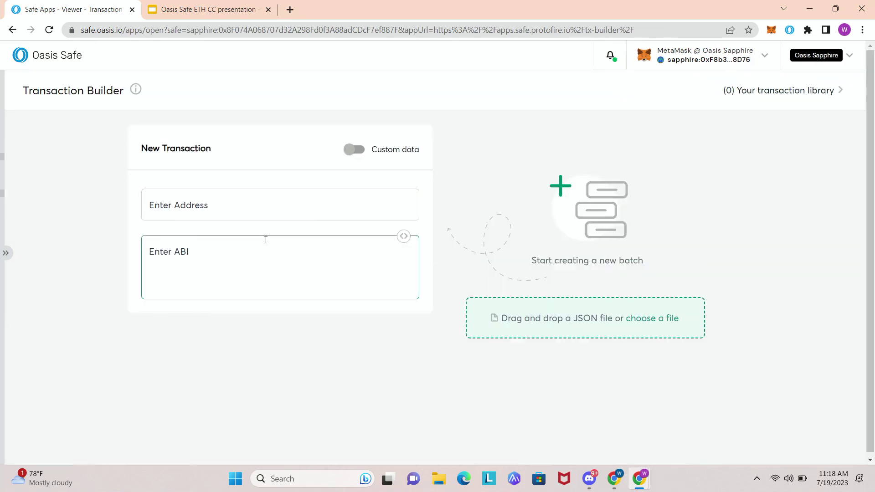
{"action": "left_click", "coordinate": [246, 207]}
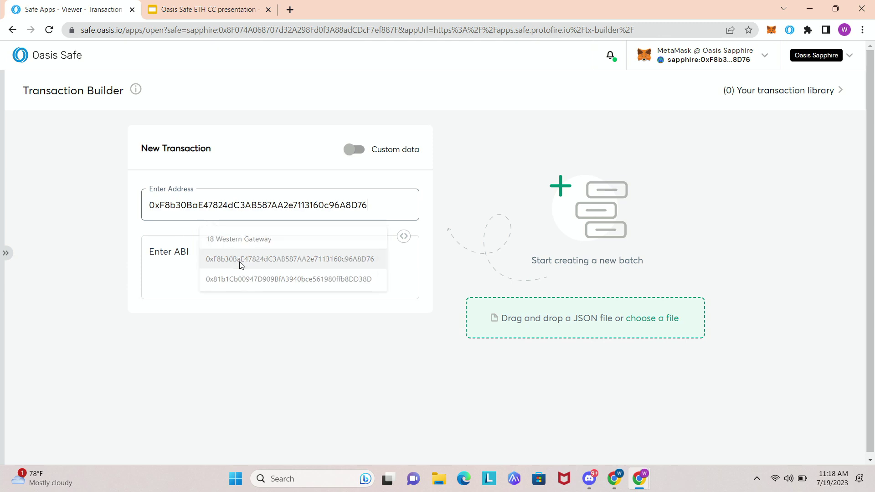
{"action": "left_click", "coordinate": [240, 260]}
{"action": "left_click", "coordinate": [303, 248]}
{"action": "left_click", "coordinate": [526, 203]}
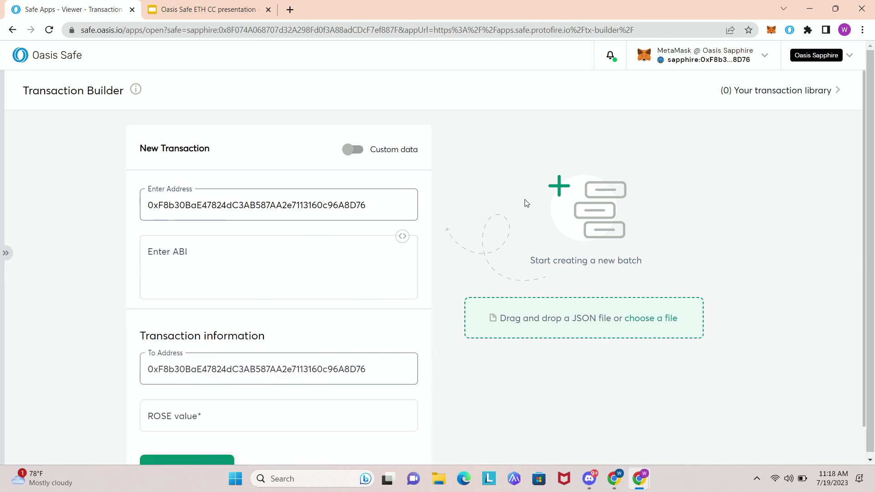
Step: Set the ROSE value to 1 and add the transfer to the transactions batch
{"action": "scroll", "coordinate": [493, 190], "scroll_direction": "down", "scroll_amount": 1}
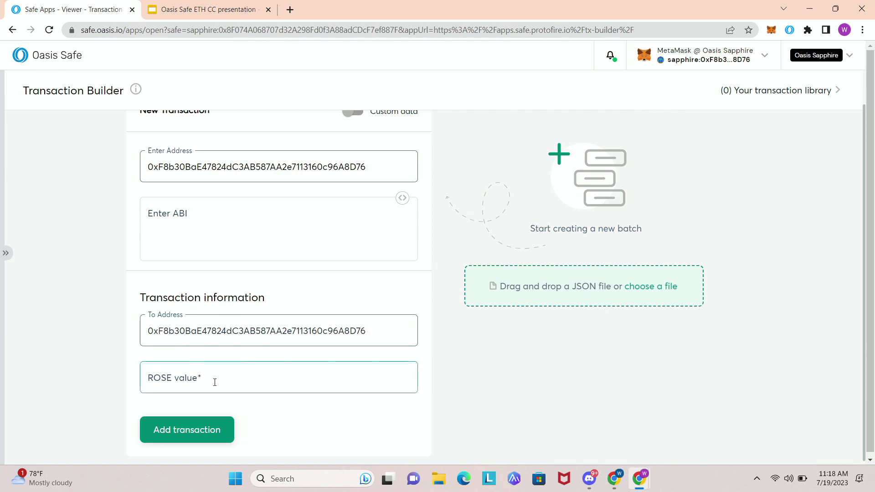
{"action": "left_click", "coordinate": [237, 375]}
{"action": "type", "text": "1"}
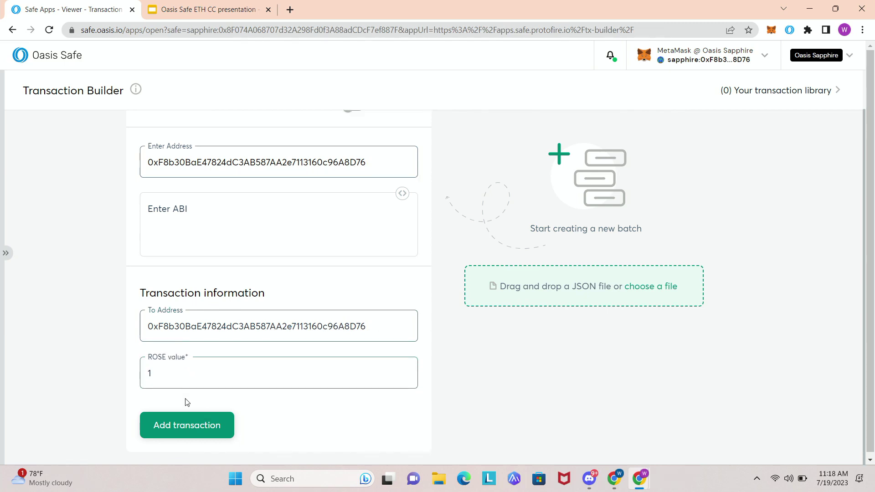
{"action": "left_click", "coordinate": [172, 424]}
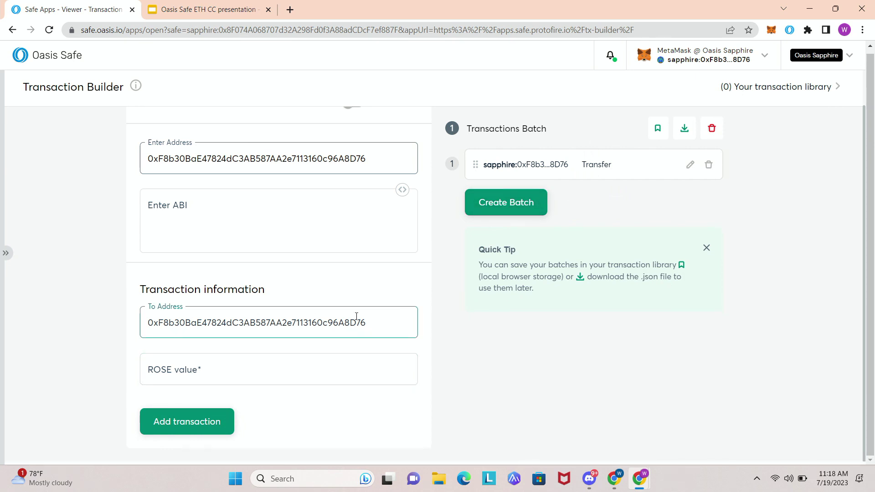
Step: Replace the recipient with the other previously used wallet address, beginning with 0x81b1, for a second transfer
{"action": "key", "text": "ctrl+a"}
{"action": "key", "text": "BackSpace"}
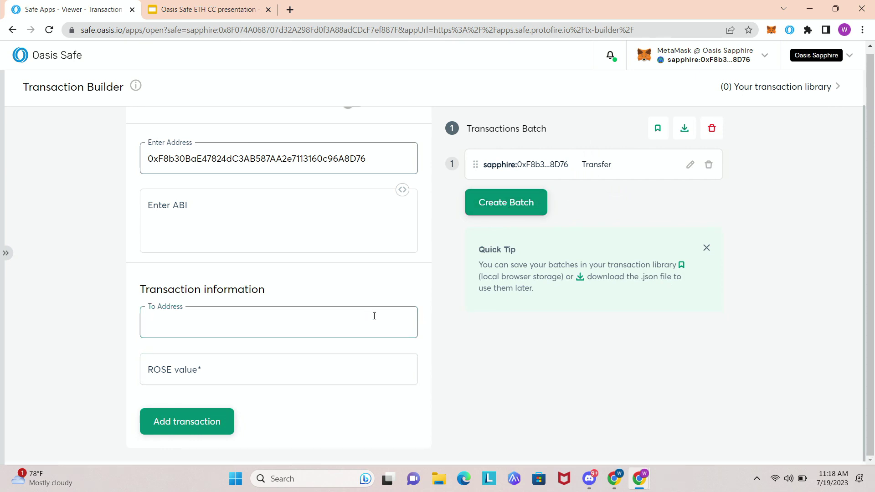
{"action": "left_click", "coordinate": [385, 162]}
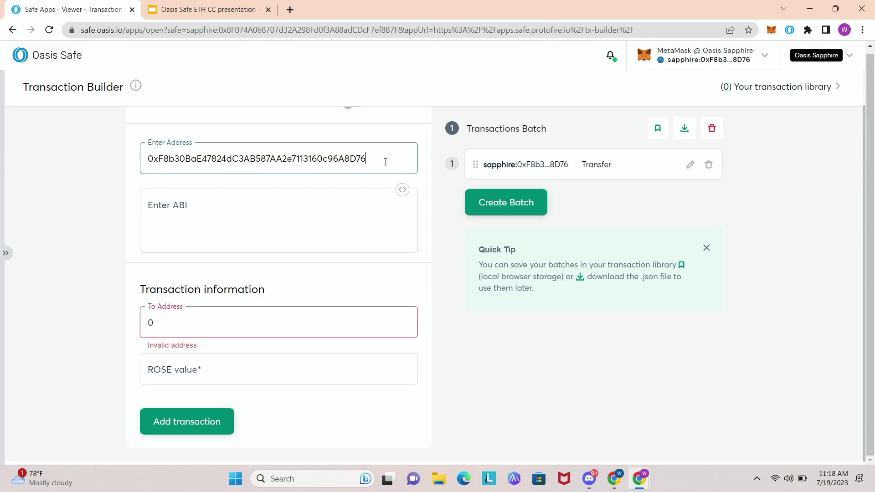
{"action": "key", "text": "ctrl+a"}
{"action": "key", "text": "BackSpace"}
{"action": "type", "text": "0"}
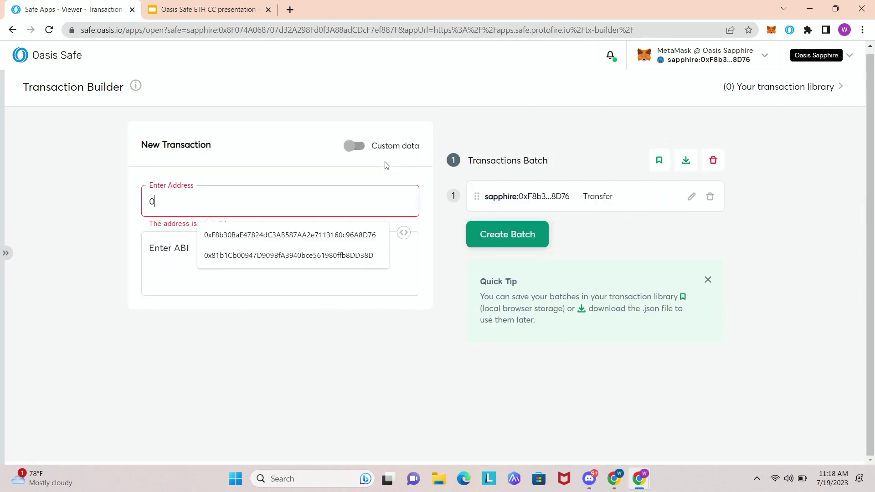
{"action": "left_click", "coordinate": [285, 256]}
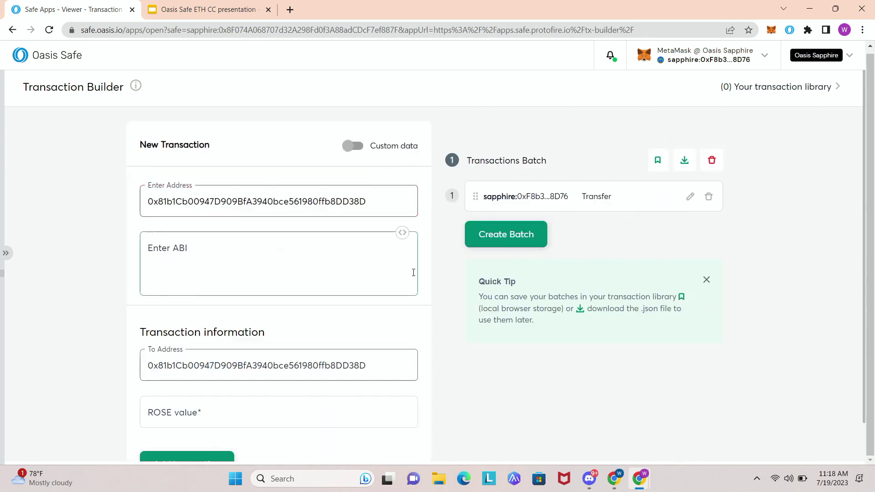
Step: Set the ROSE value of the second transfer to 3 and add it to the transactions batch
{"action": "scroll", "coordinate": [210, 374], "scroll_direction": "down", "scroll_amount": 1}
{"action": "left_click", "coordinate": [219, 374]}
{"action": "type", "text": "3"}
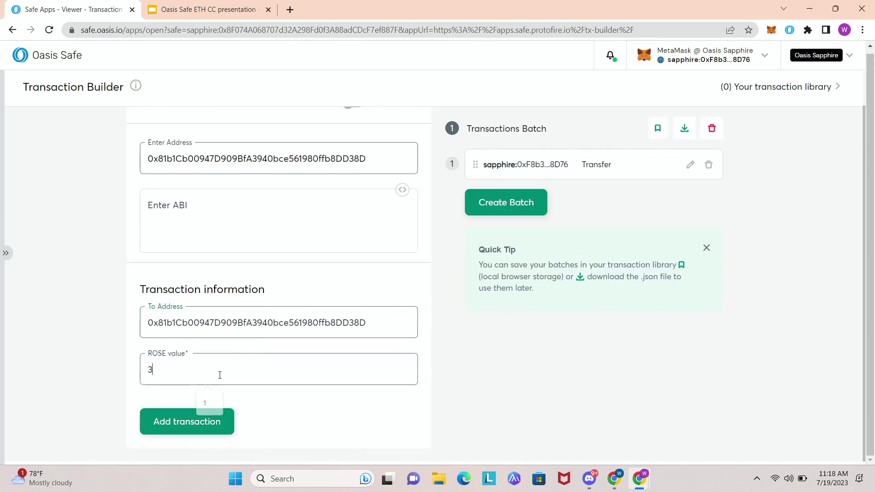
{"action": "left_click", "coordinate": [196, 421]}
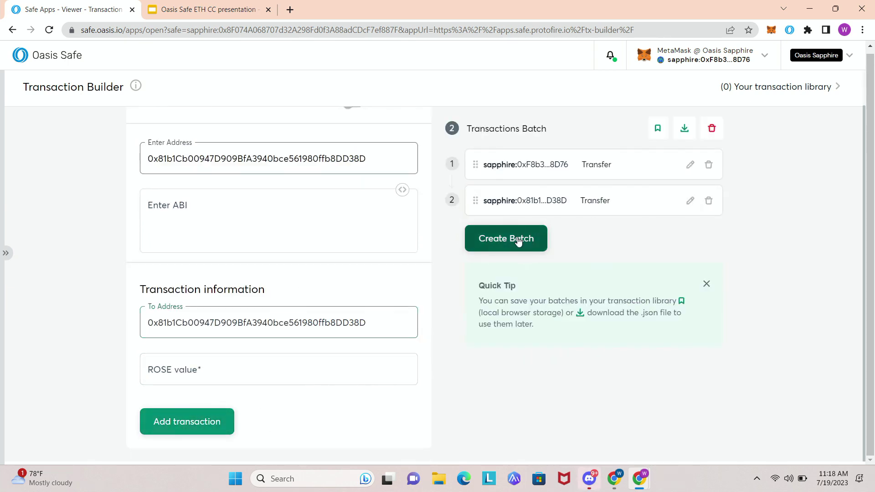
Step: Create the batch from the two ROSE transfers, send it, and submit the Transaction Builder transaction for signing
{"action": "left_click", "coordinate": [512, 247]}
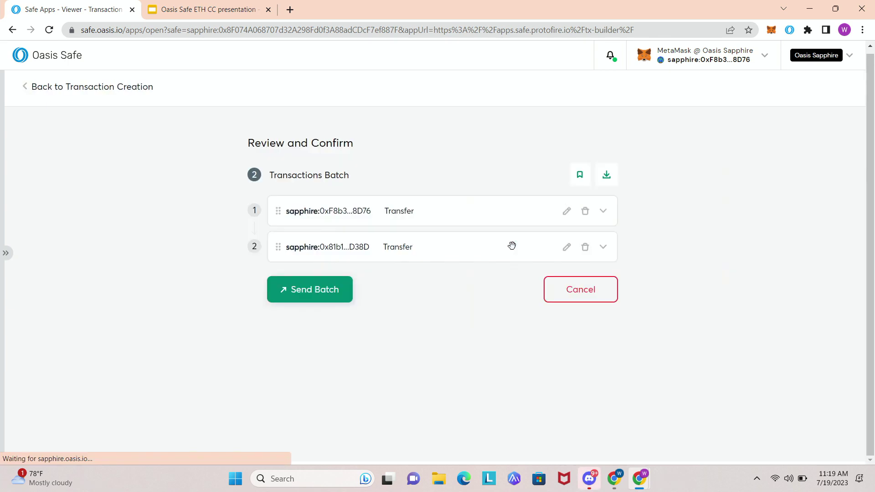
{"action": "left_click", "coordinate": [314, 294]}
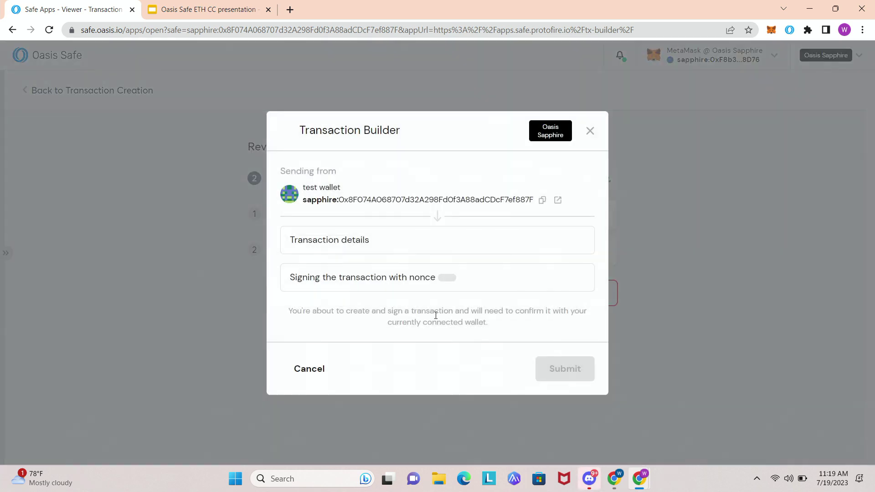
{"action": "scroll", "coordinate": [474, 323], "scroll_direction": "down", "scroll_amount": 1}
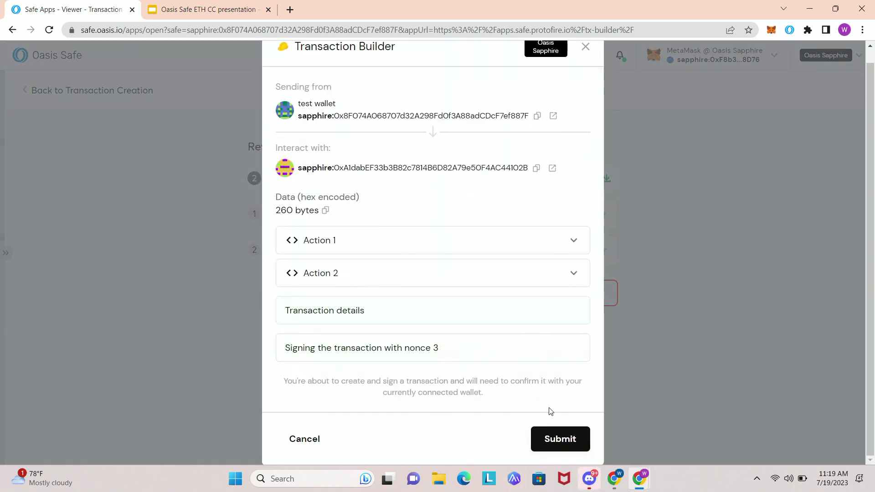
{"action": "left_click", "coordinate": [560, 431]}
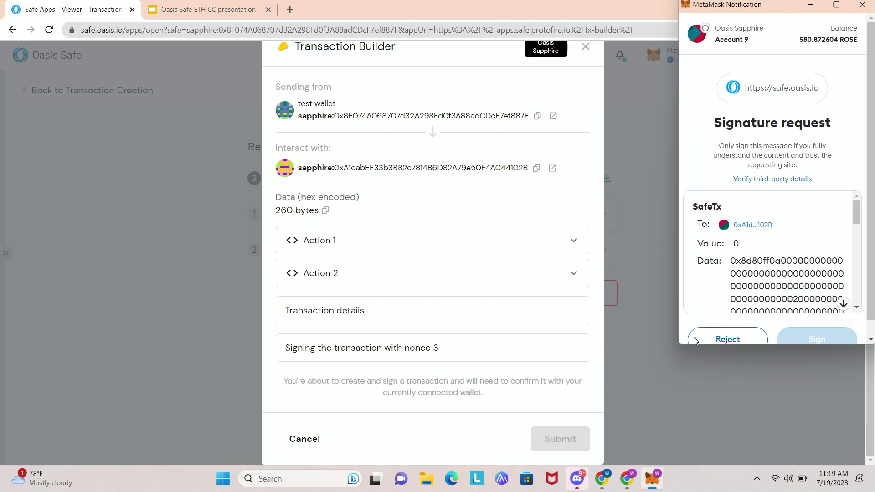
Step: Review and sign the batch's signature request in MetaMask, and return to transaction creation
{"action": "scroll", "coordinate": [743, 279], "scroll_direction": "down", "scroll_amount": 10}
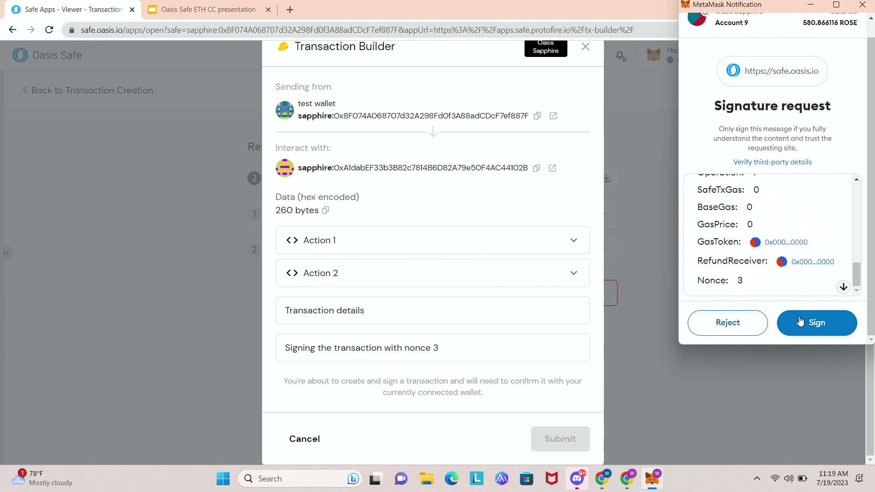
{"action": "left_click", "coordinate": [816, 337]}
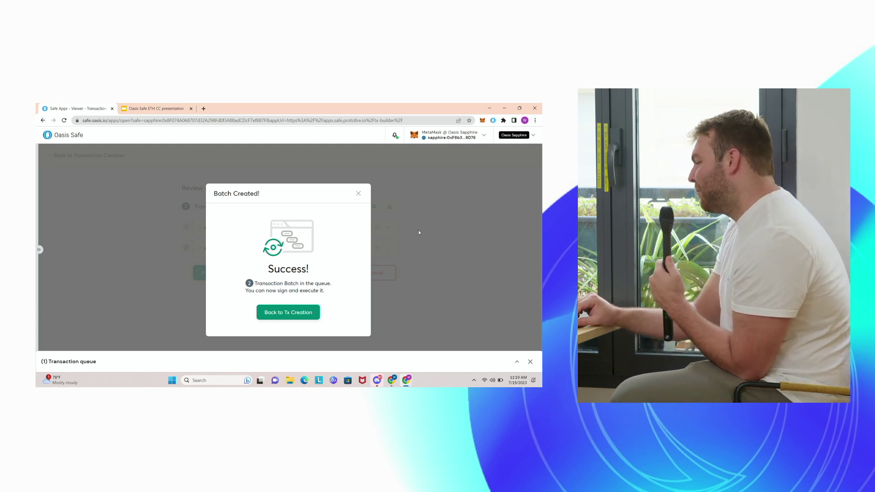
{"action": "left_click", "coordinate": [288, 312]}
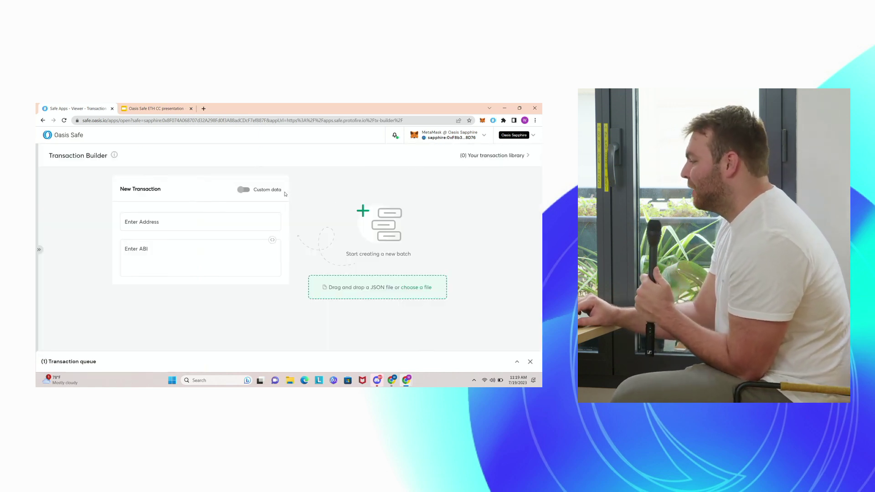